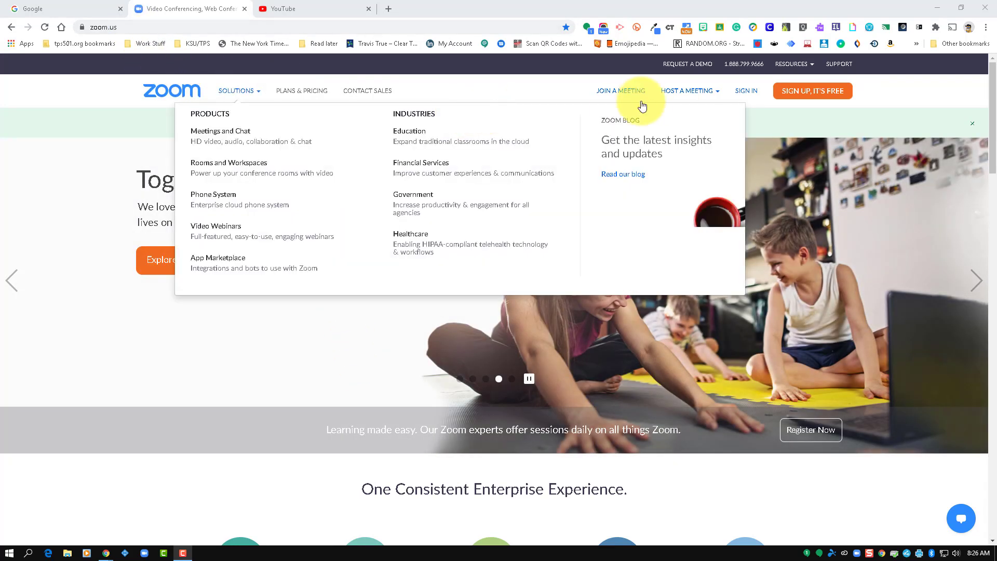
# Step: Sign in with the Google account and open the account's recording settings to review the cloud recording options
pyautogui.click(760, 90)
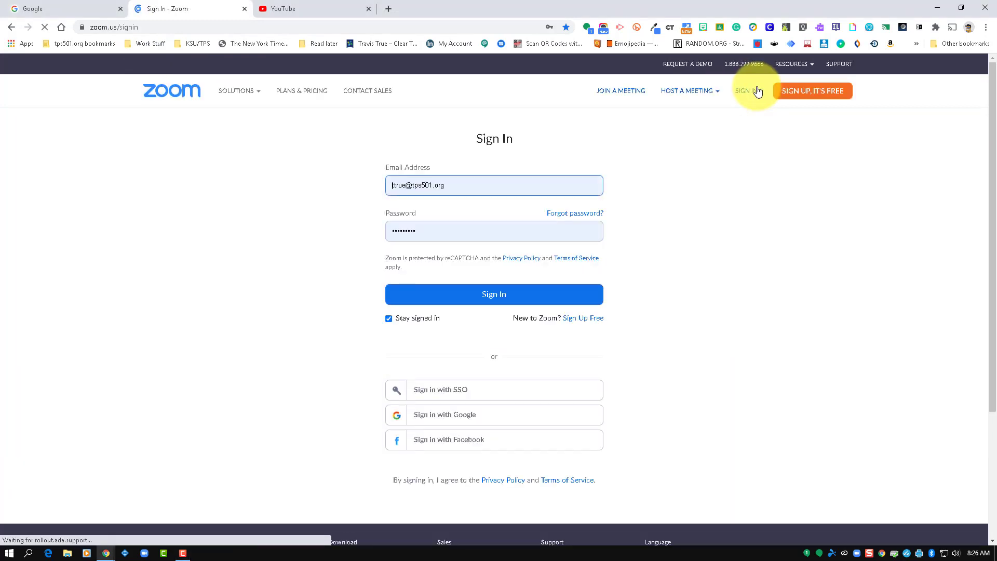
pyautogui.click(434, 420)
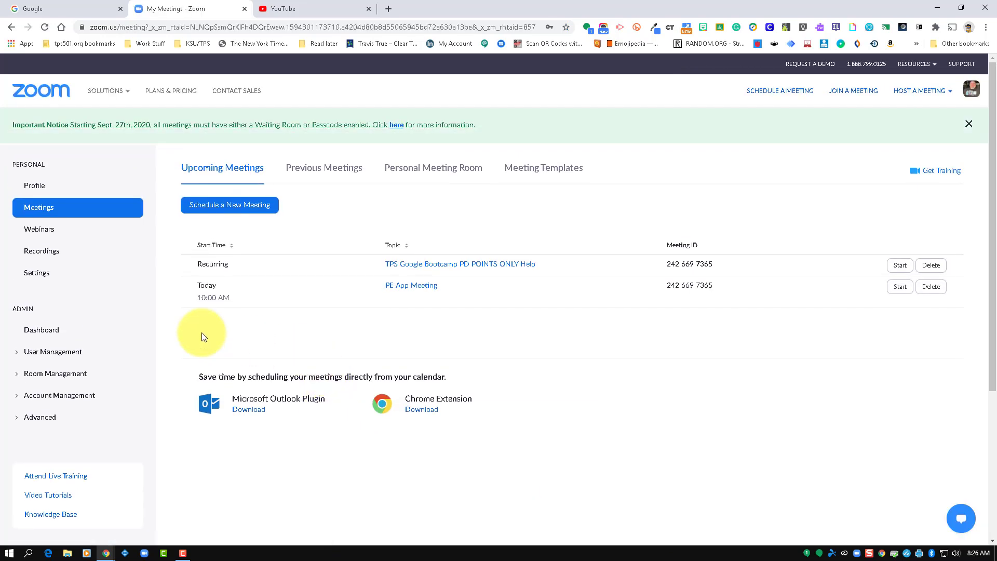
pyautogui.click(43, 275)
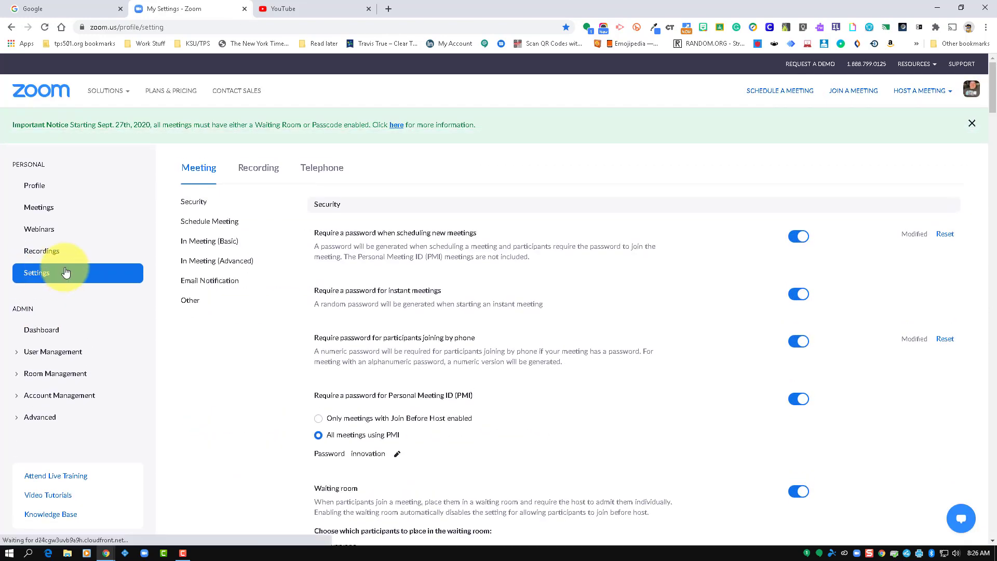
pyautogui.click(268, 175)
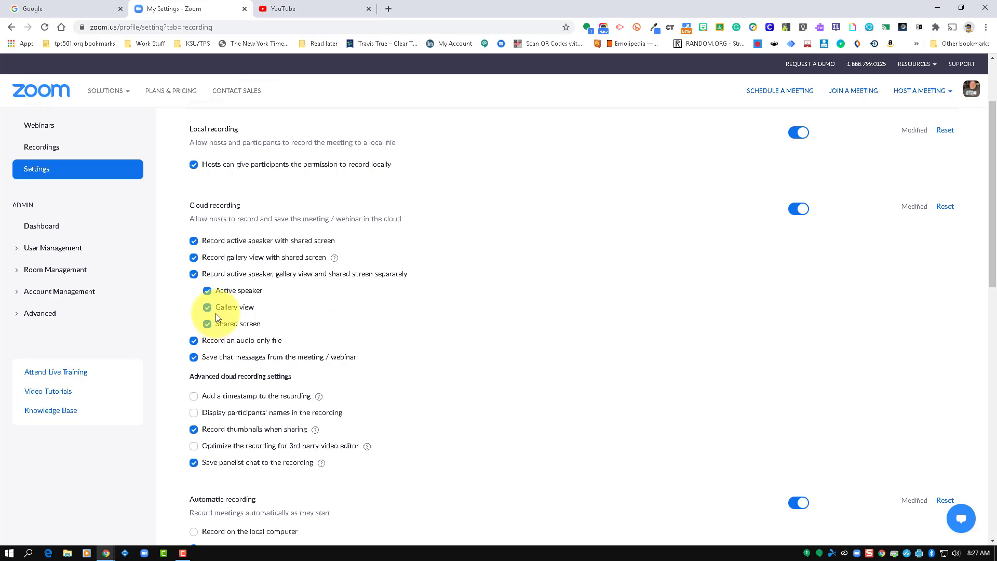
pyautogui.scroll(2, 269, 309)
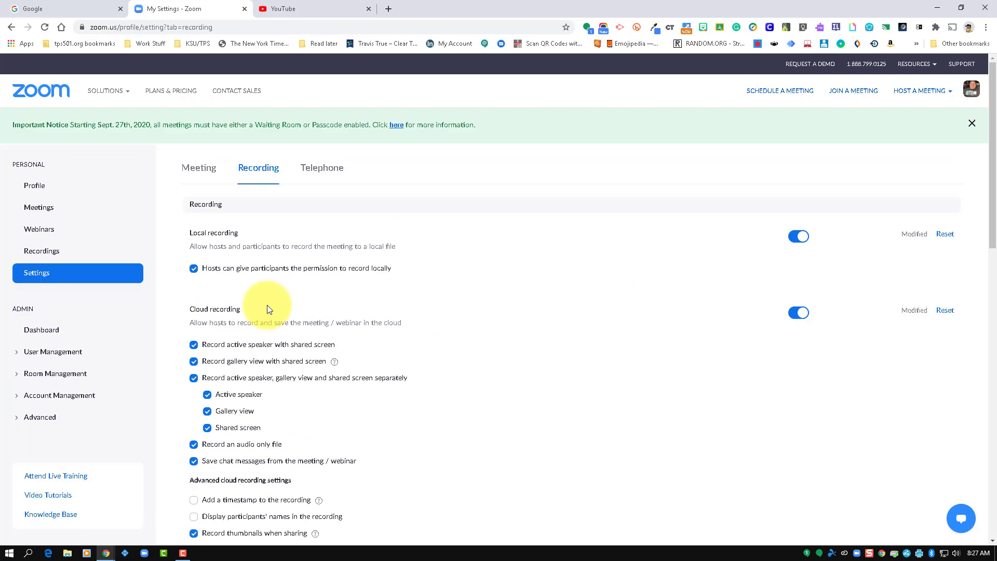
# Step: Start a meeting in the Personal Meeting Room, opening it in the Zoom Meetings app, and join with computer audio
pyautogui.click(47, 208)
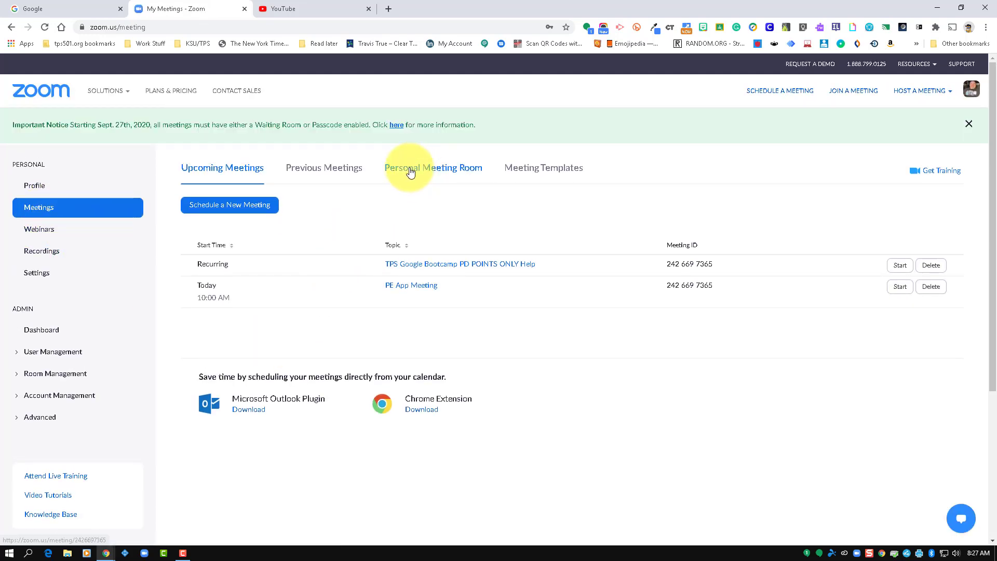
pyautogui.click(440, 169)
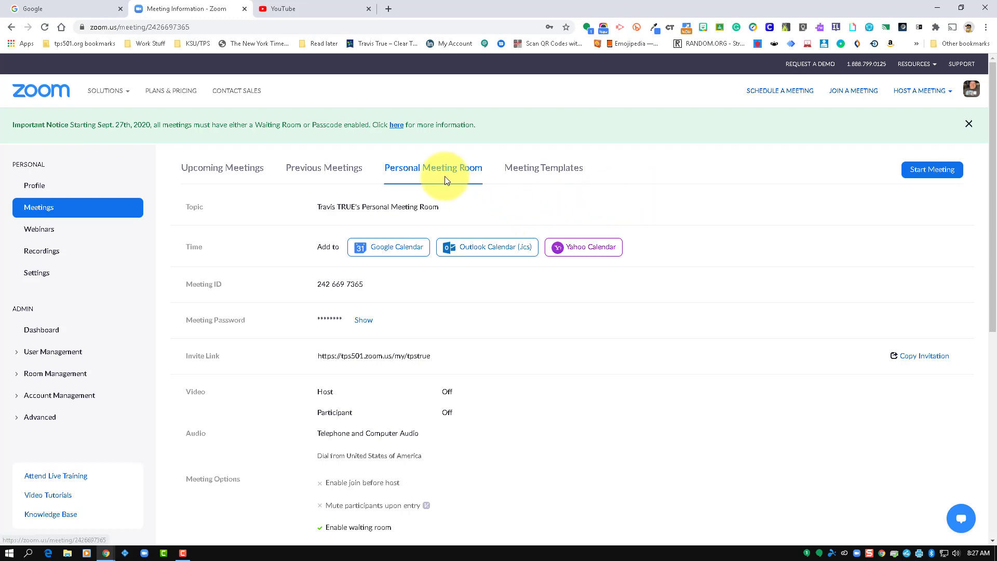
pyautogui.click(915, 176)
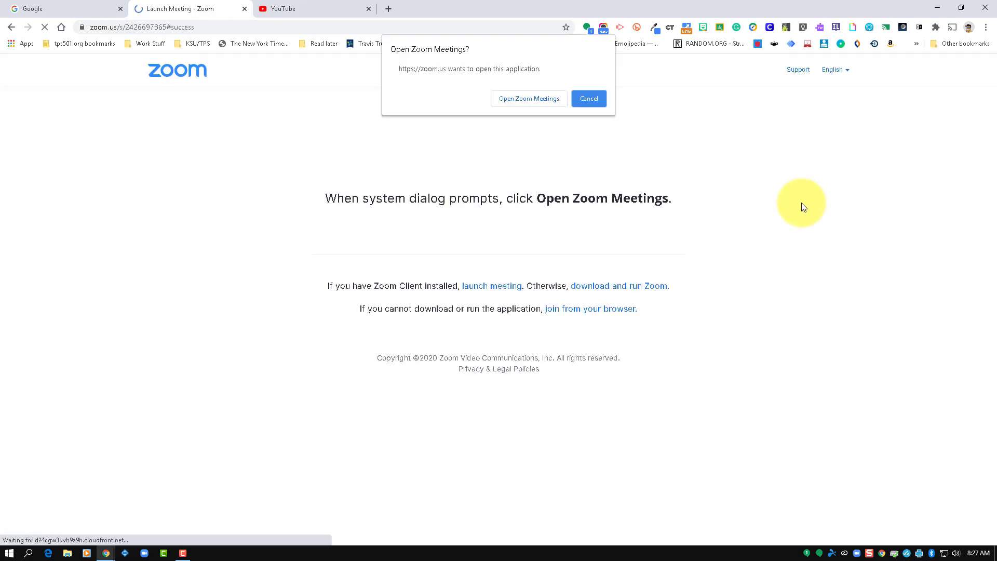
pyautogui.click(519, 99)
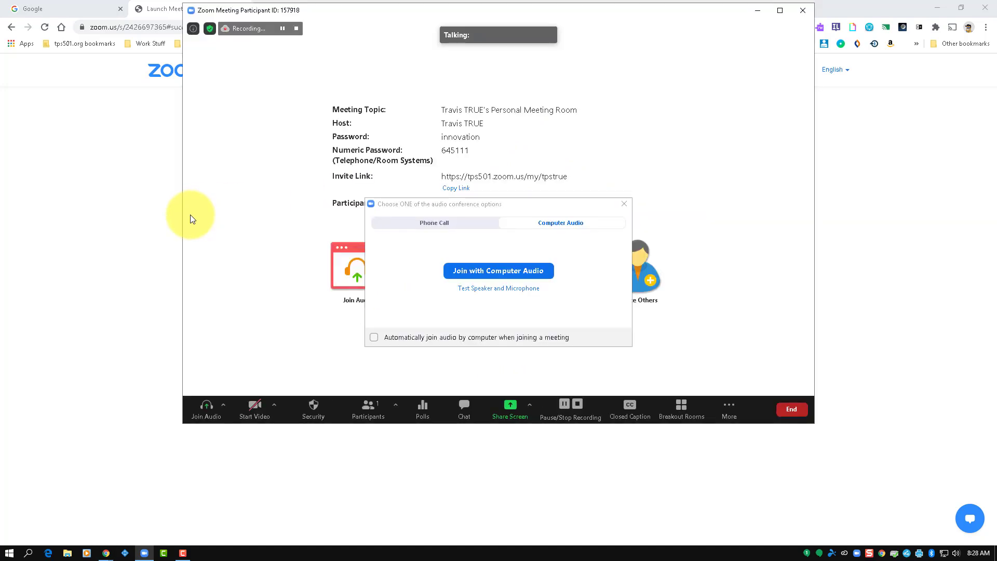
pyautogui.click(465, 272)
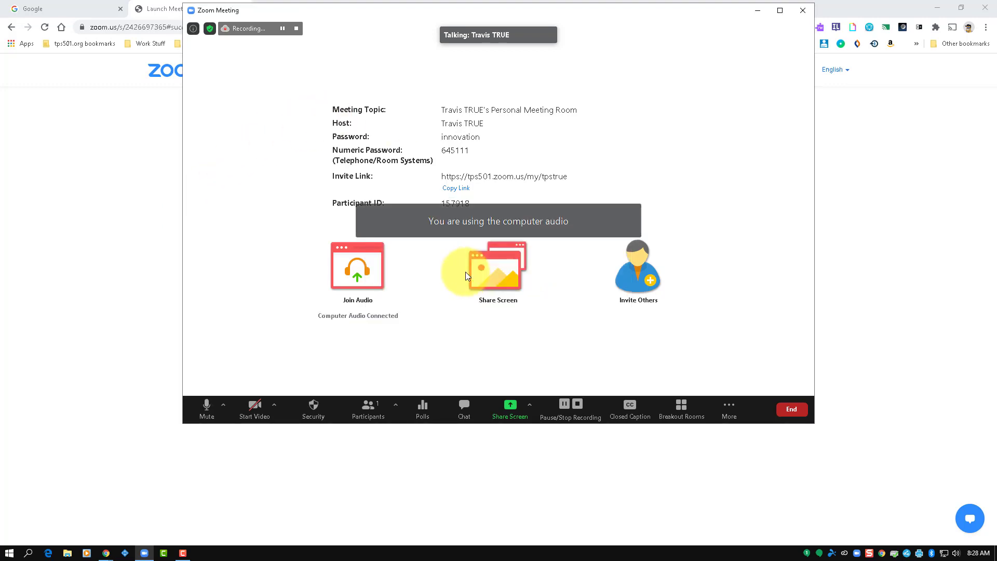
# Step: Pause the meeting's cloud recording and turn on the camera video
pyautogui.click(282, 29)
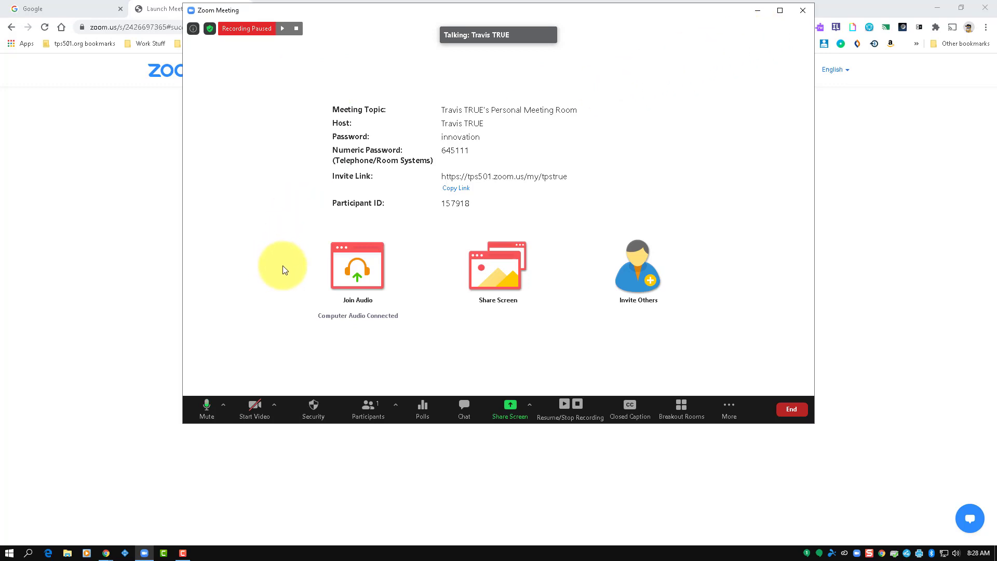
pyautogui.click(258, 407)
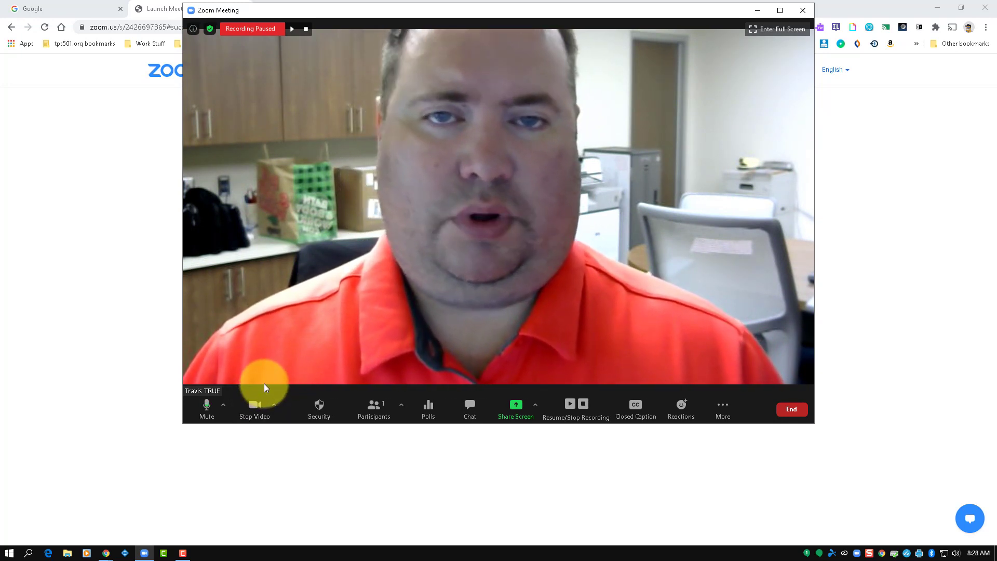
pyautogui.click(253, 410)
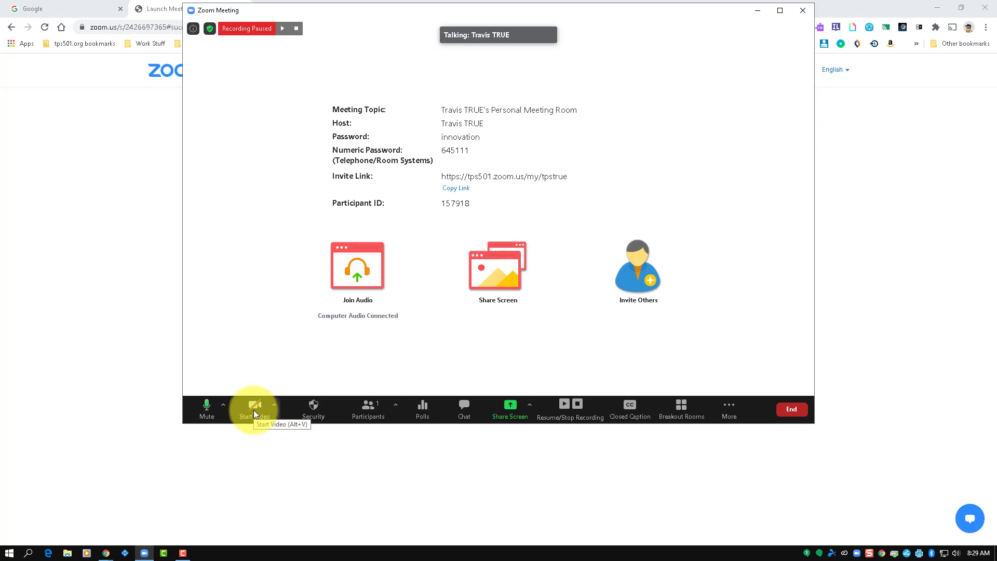
pyautogui.click(254, 410)
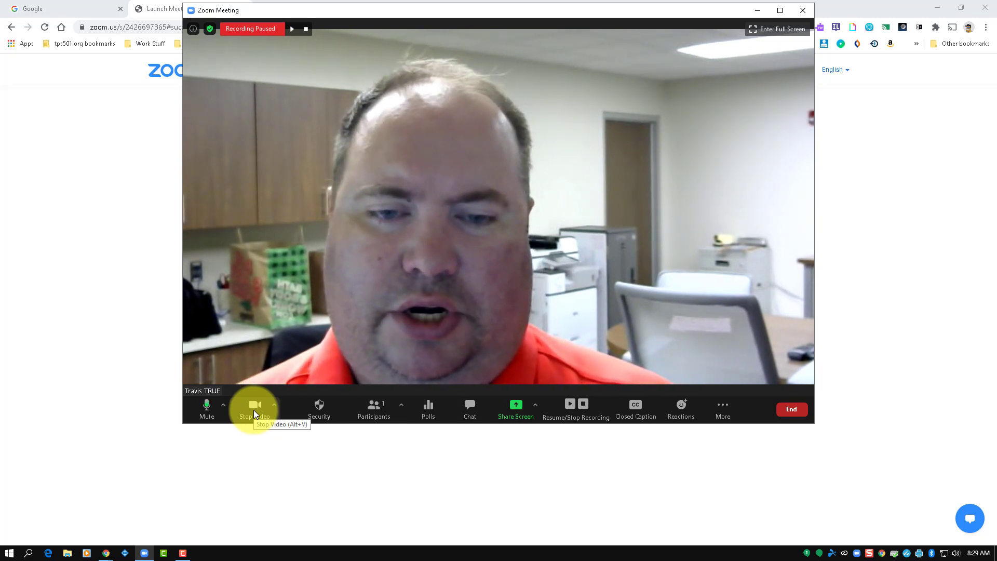
# Step: Share Screen 2 with computer sound and screen sharing optimized for video clips
pyautogui.click(518, 406)
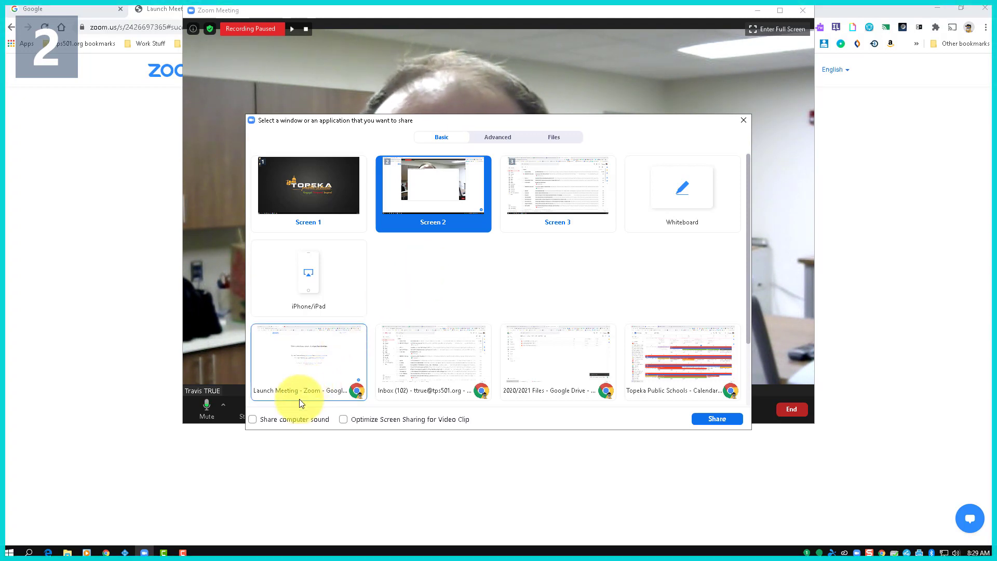
pyautogui.click(343, 419)
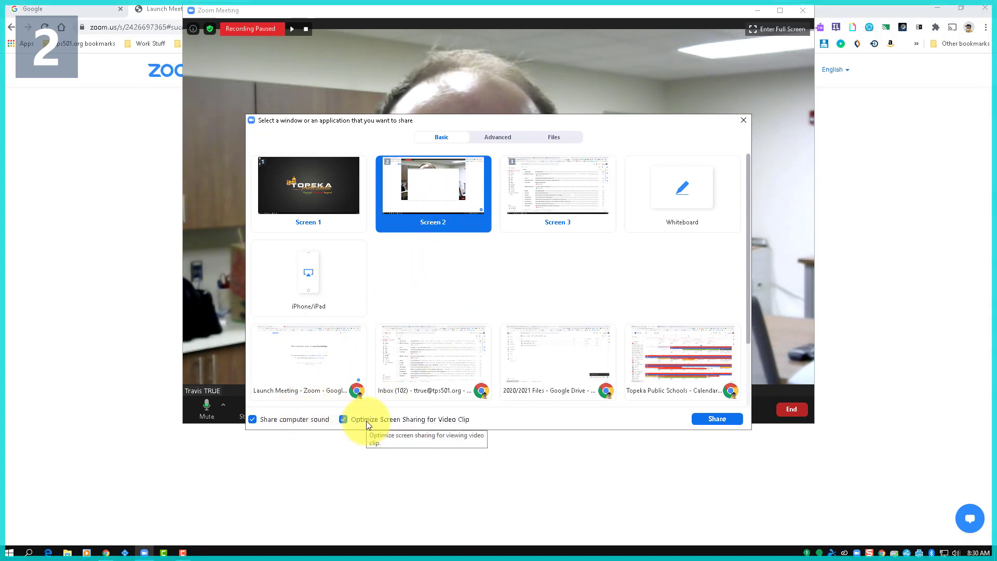
pyautogui.click(716, 419)
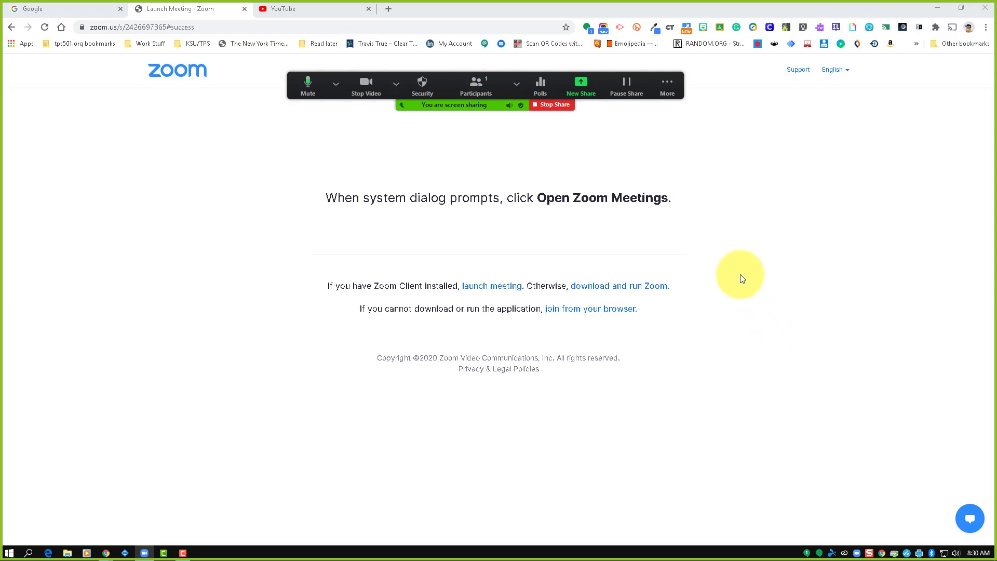
# Step: Go to the Zoom home page in the browser and resume the paused meeting recording
pyautogui.click(150, 71)
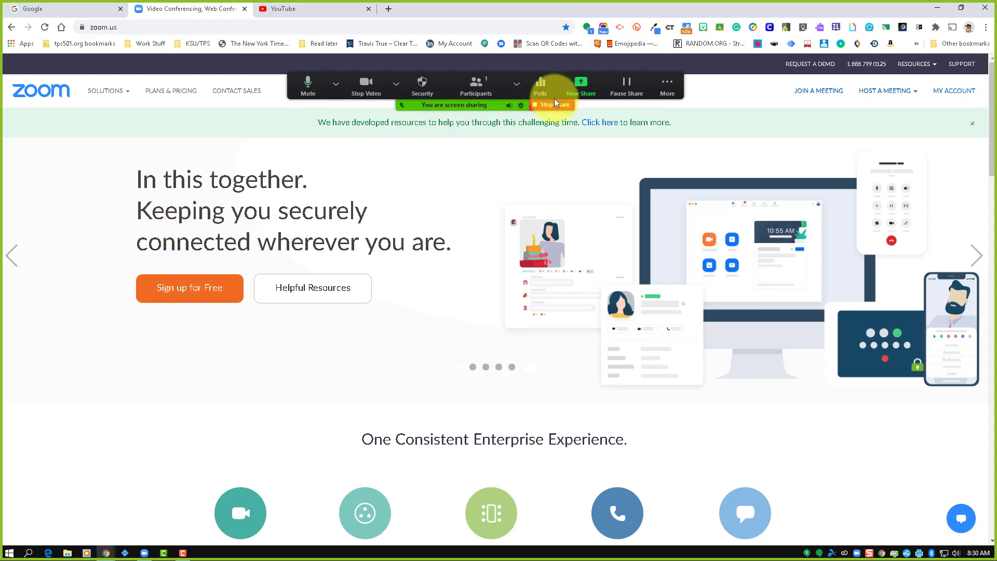
pyautogui.click(667, 92)
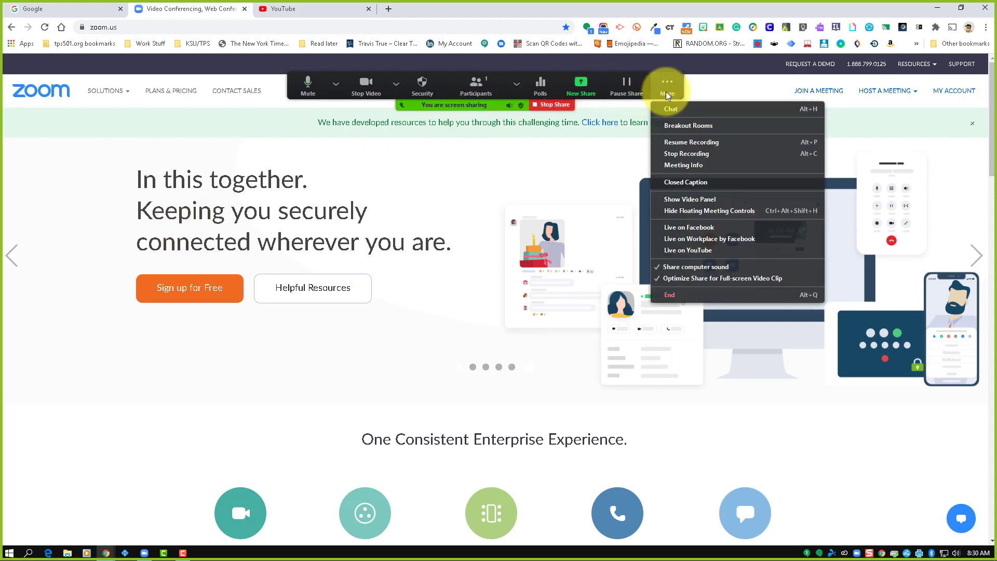
pyautogui.click(671, 143)
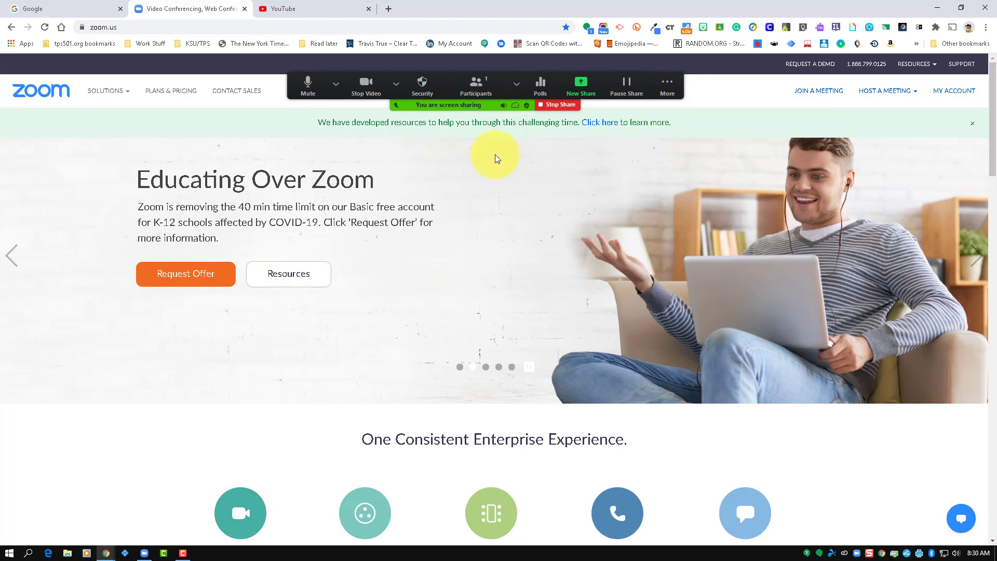
# Step: Move the floating meeting controls up over the browser's tab strip, clear of the web page
pyautogui.click(517, 82)
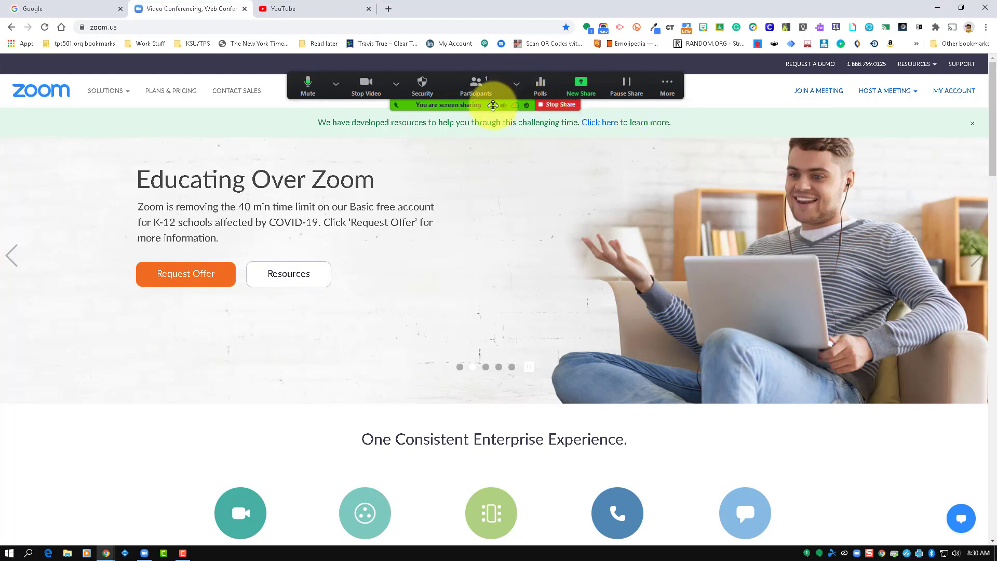
pyautogui.moveTo(497, 95); pyautogui.dragTo(501, 33)
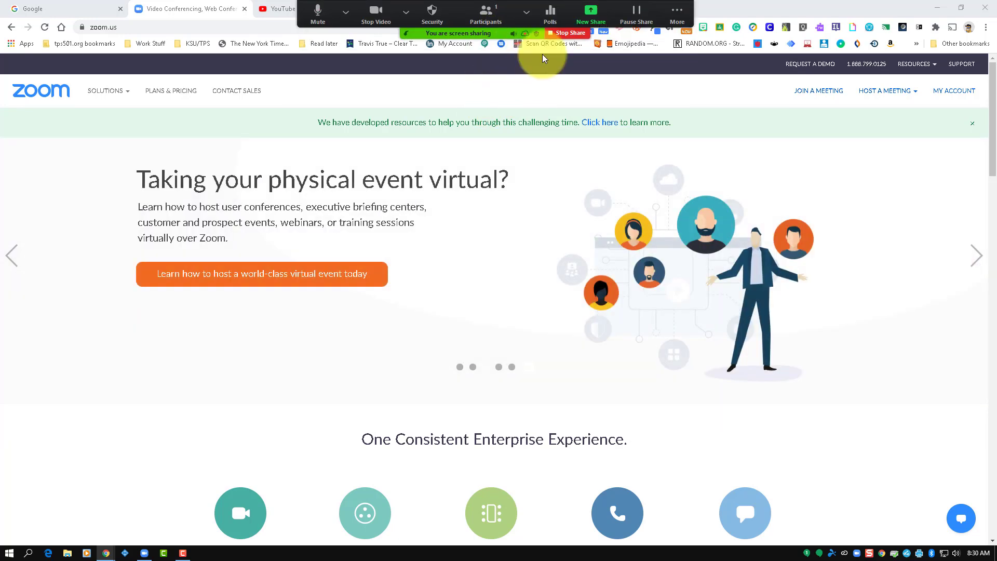
pyautogui.click(406, 12)
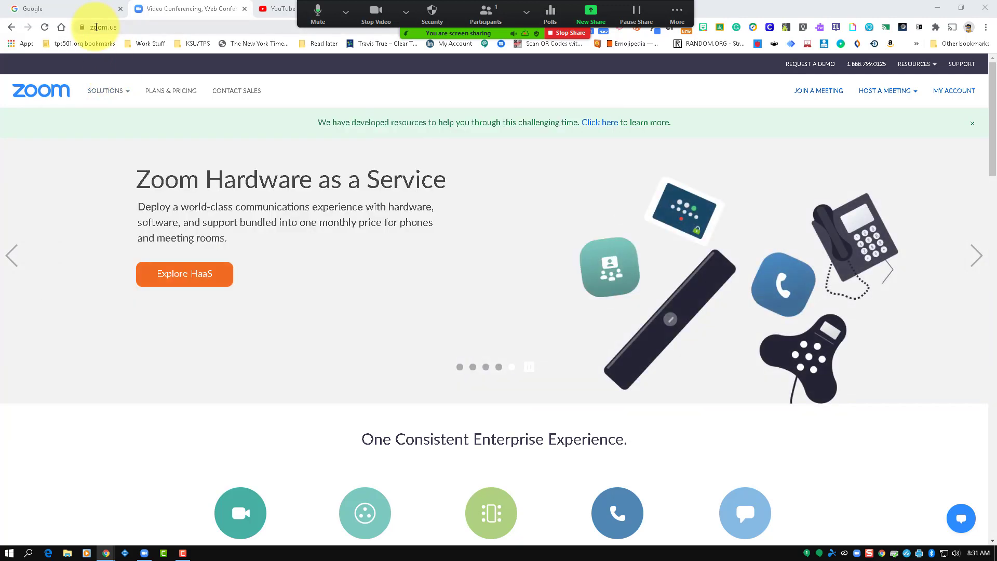
# Step: Open the account's recording settings and show the cloud recording options in the shared screen
pyautogui.click(963, 97)
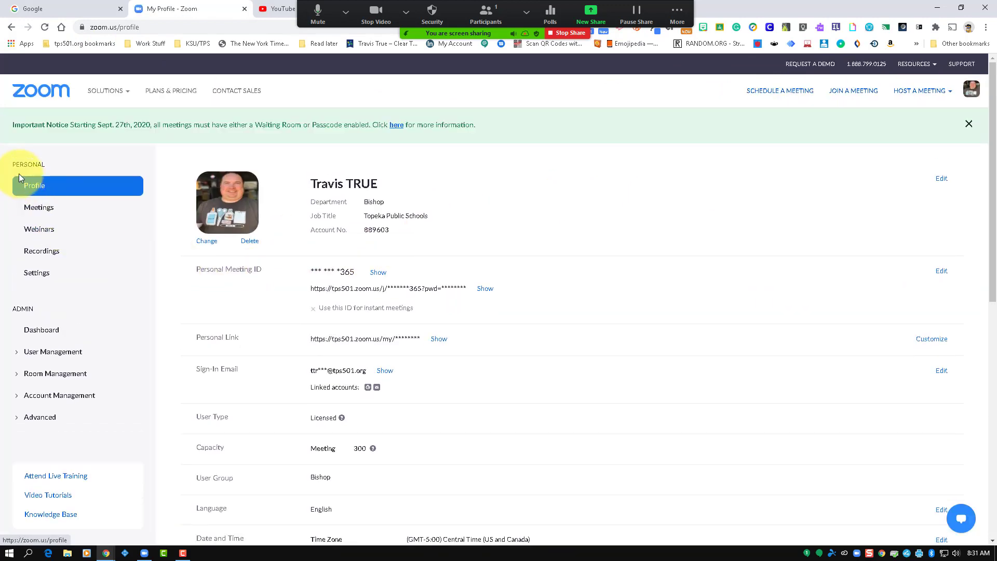
pyautogui.click(27, 273)
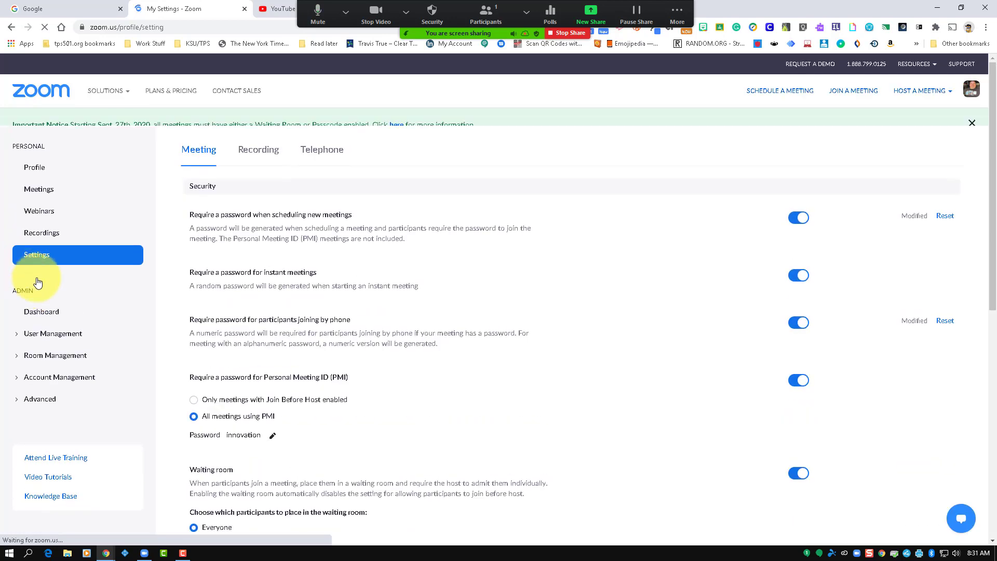
pyautogui.click(269, 177)
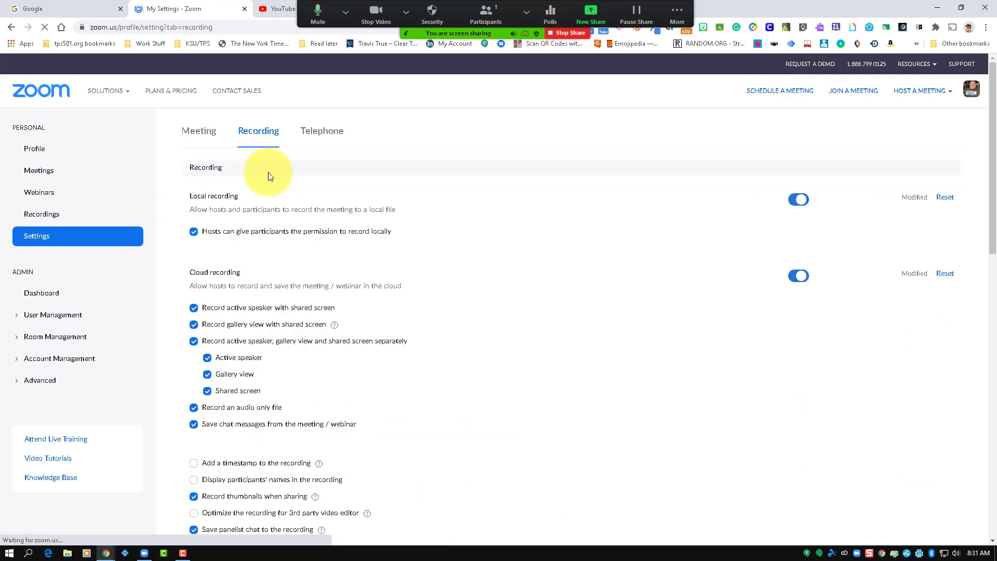
pyautogui.scroll(-1, 253, 332)
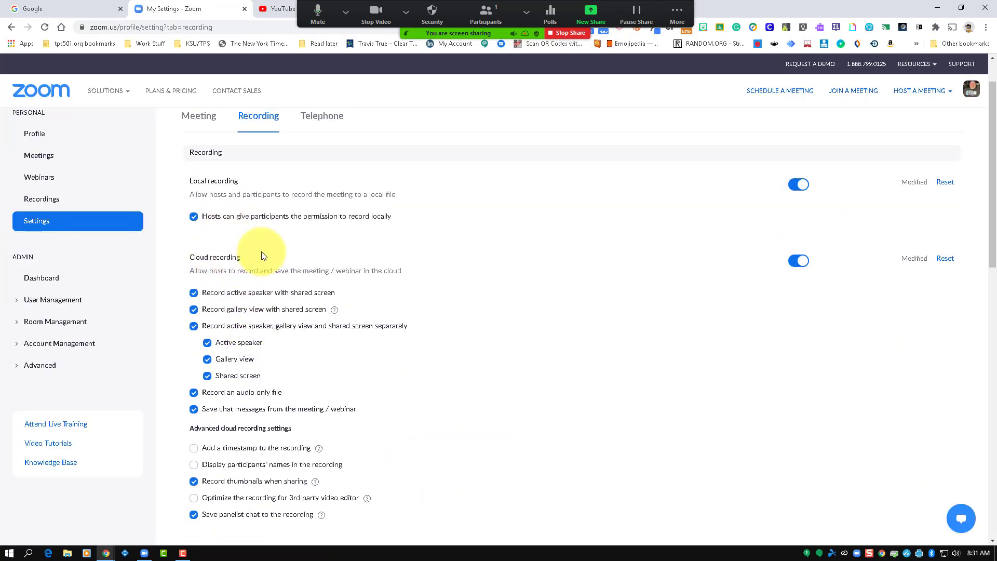
pyautogui.scroll(-1, 318, 321)
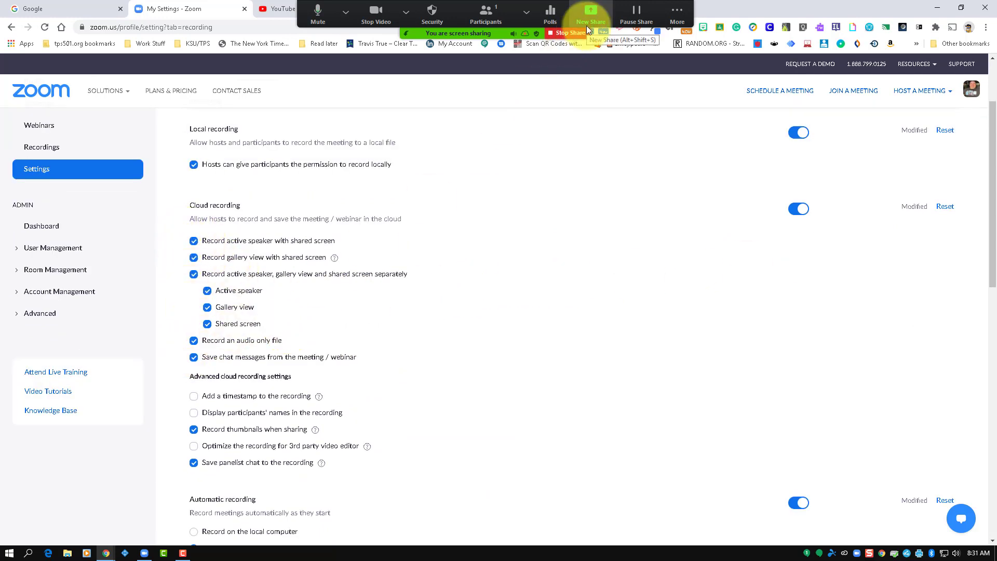
# Step: Pause the meeting recording and stop sharing the screen
pyautogui.click(676, 14)
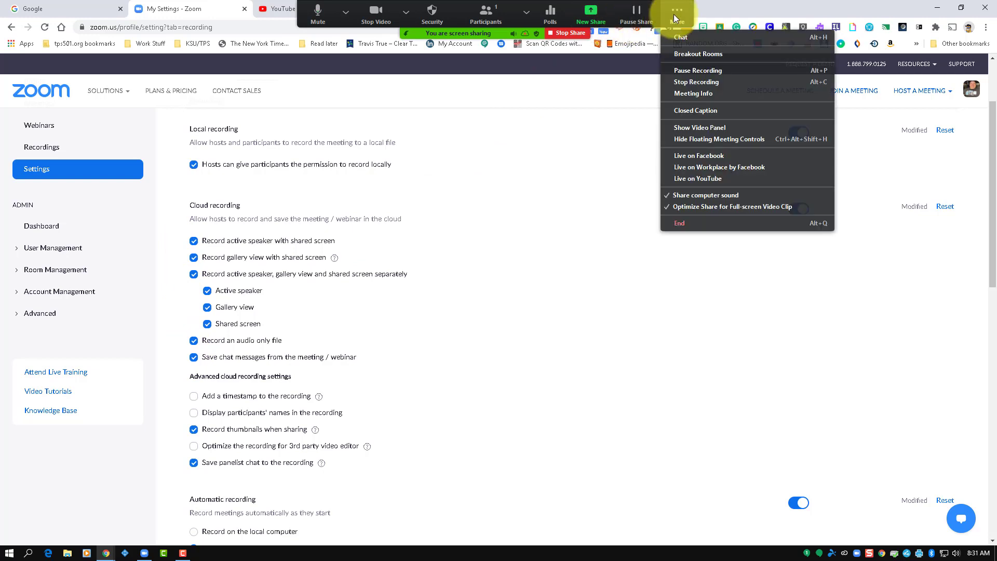
pyautogui.click(672, 66)
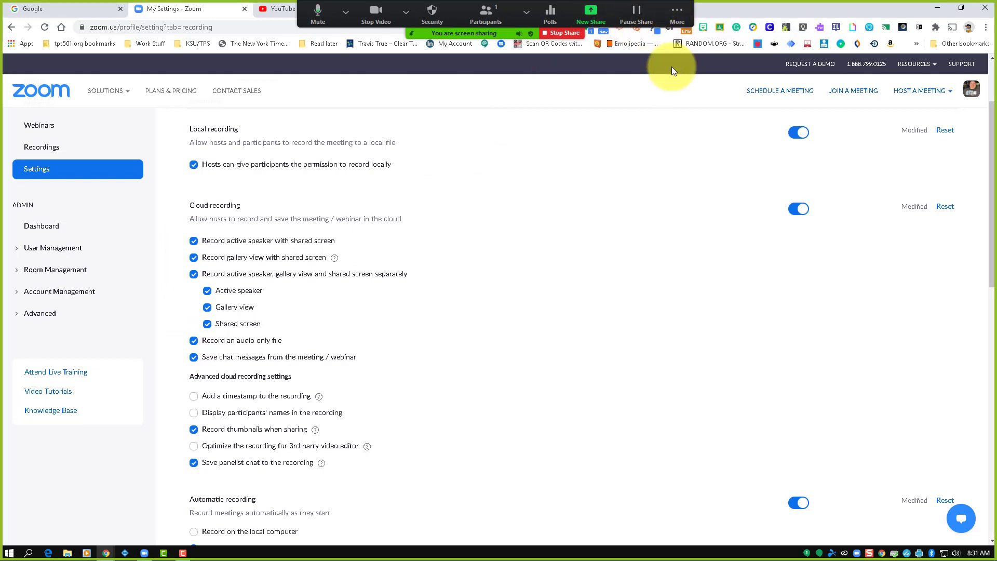
pyautogui.click(575, 35)
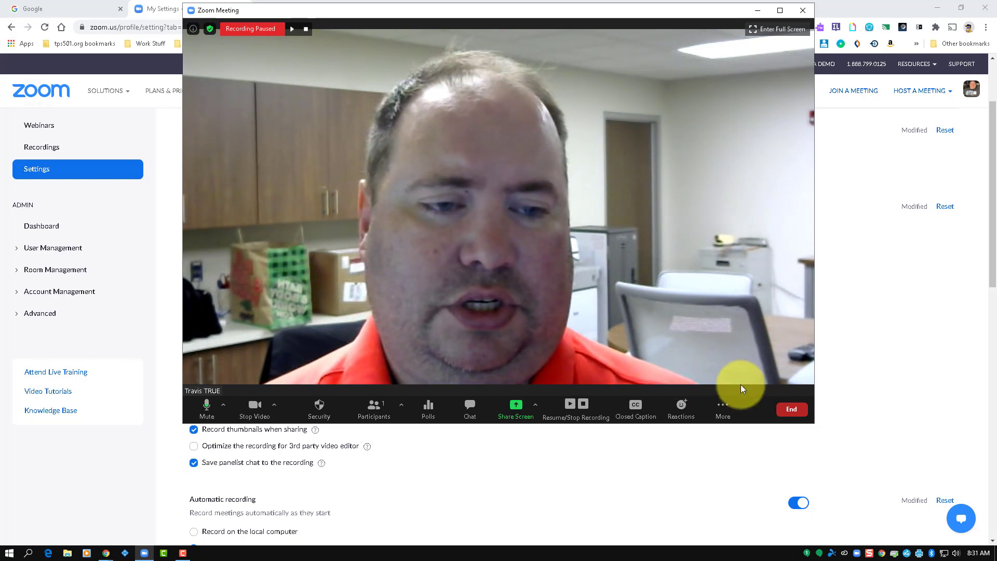
# Step: End the meeting for all participants and open the account's list of cloud recordings
pyautogui.click(785, 410)
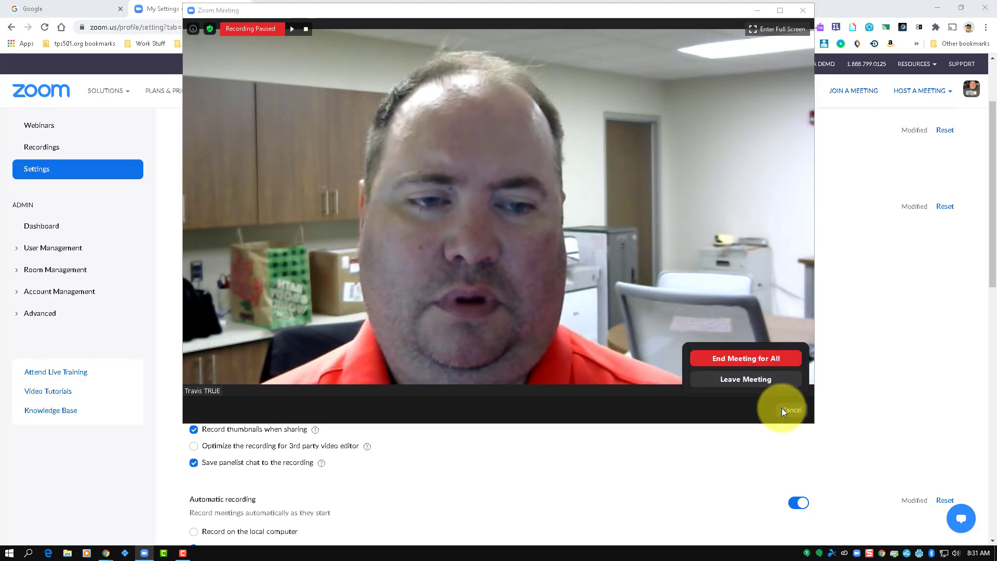
pyautogui.click(734, 361)
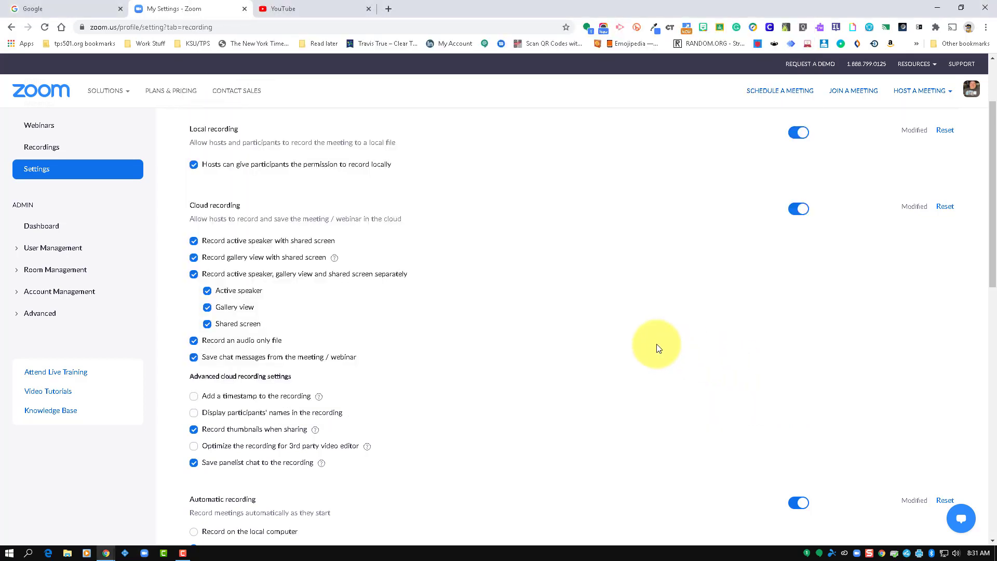
pyautogui.scroll(1, 657, 347)
pyautogui.scroll(1, 658, 347)
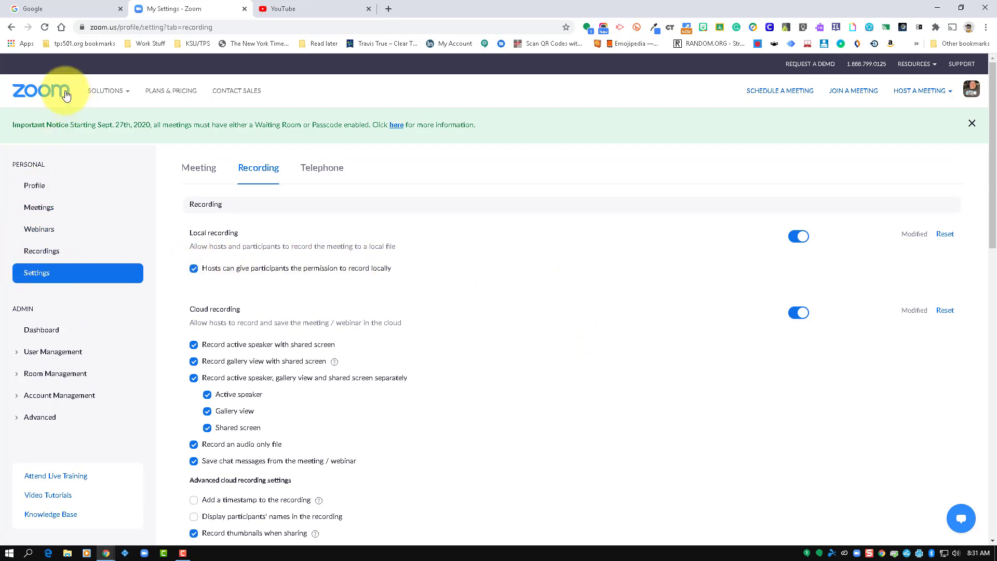
pyautogui.click(43, 252)
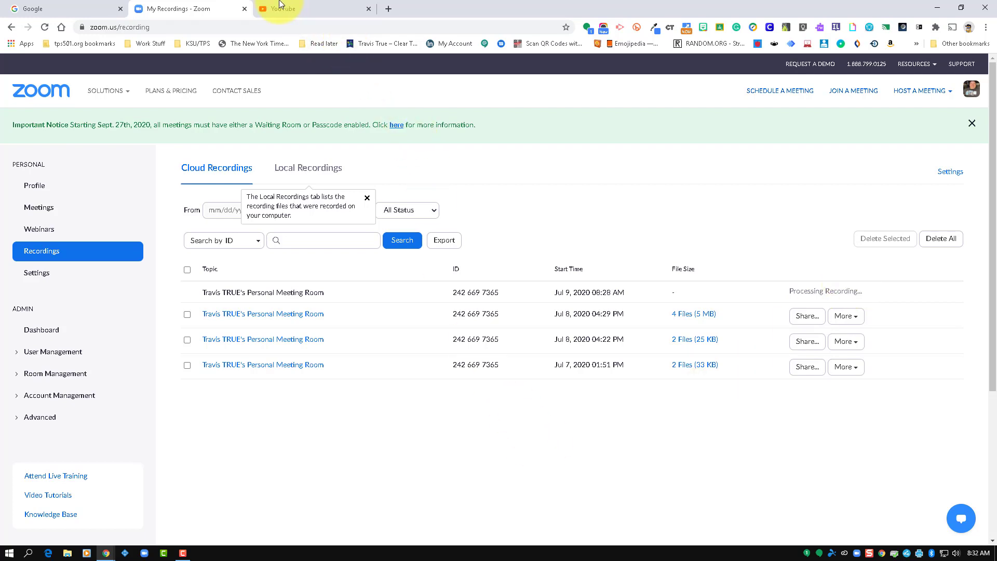
# Step: Switch to YouTube and open the account's own channel page
pyautogui.click(299, 11)
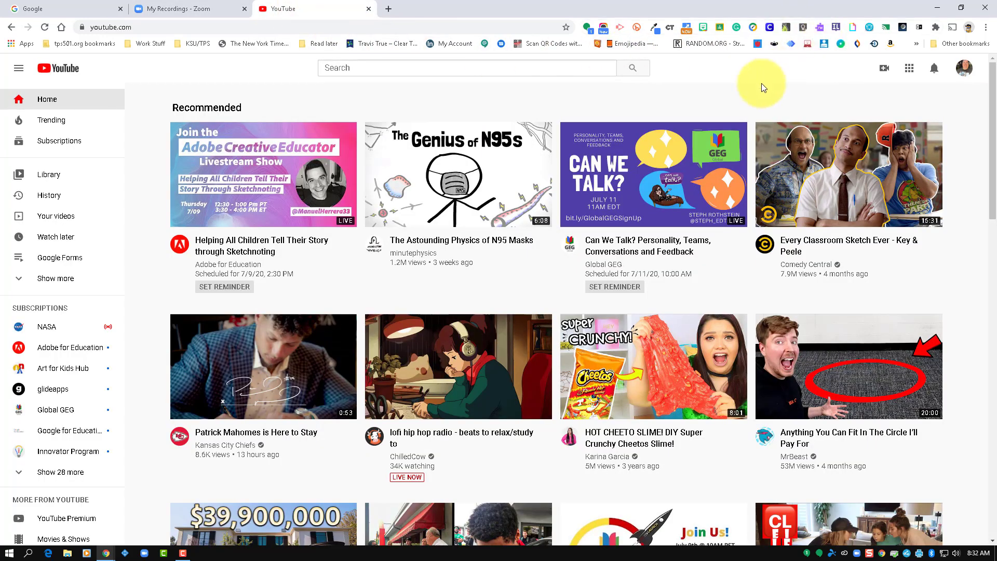
pyautogui.click(967, 71)
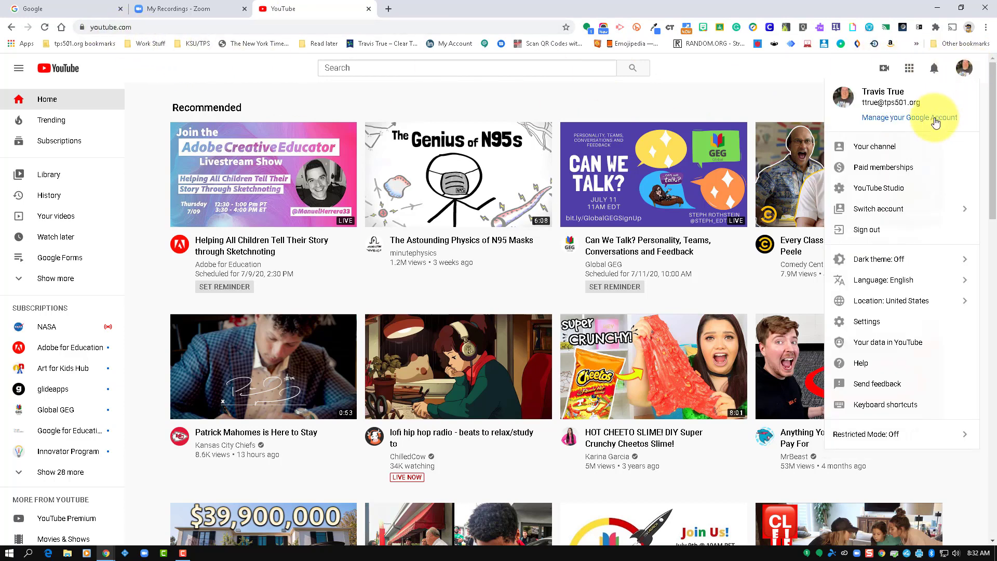
pyautogui.click(884, 150)
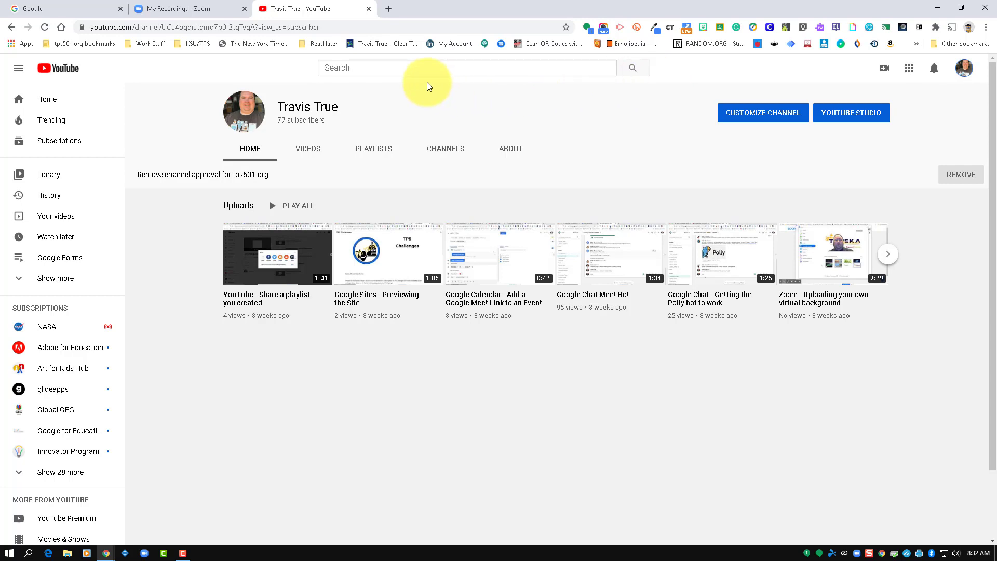
# Step: Search the web for "verify youtube account" in a new tab, and follow the channel verification link in the YouTube Help article
pyautogui.click(389, 9)
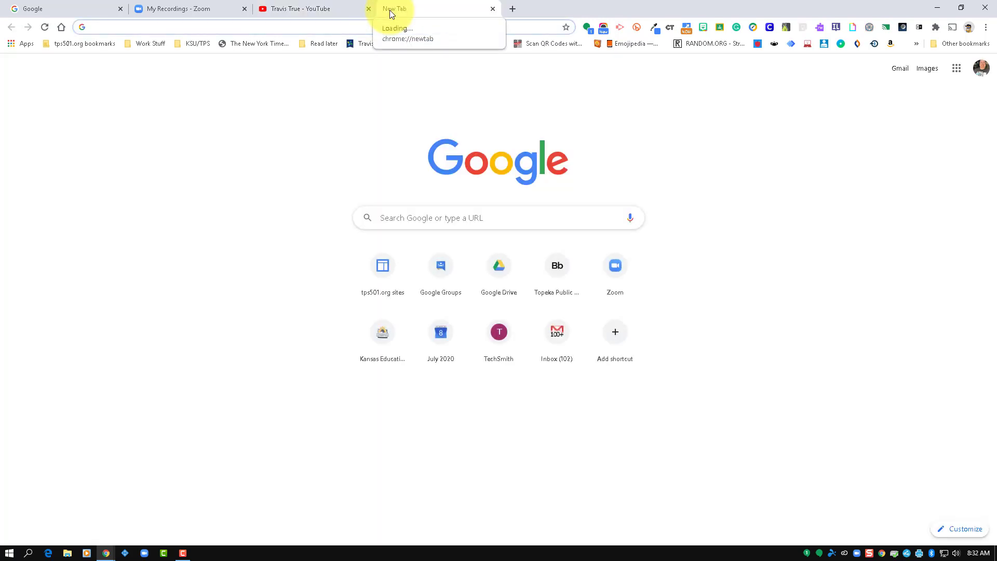
pyautogui.write('v')
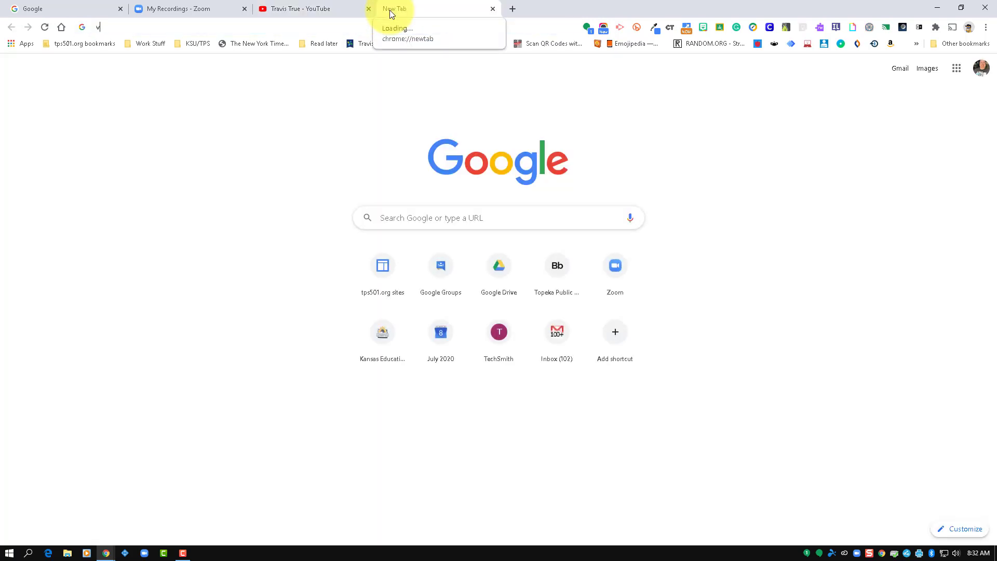
pyautogui.write('erify')
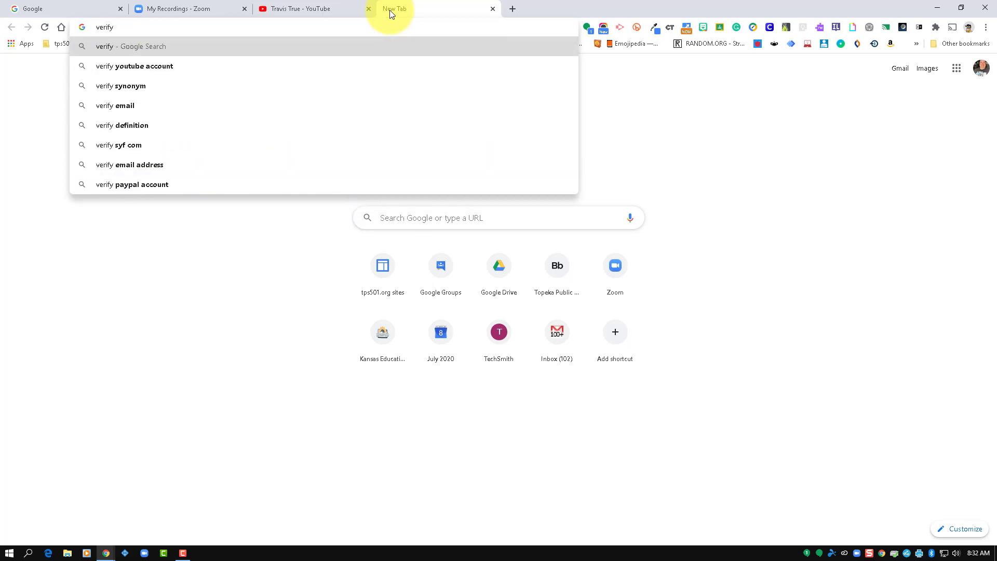
pyautogui.click(184, 66)
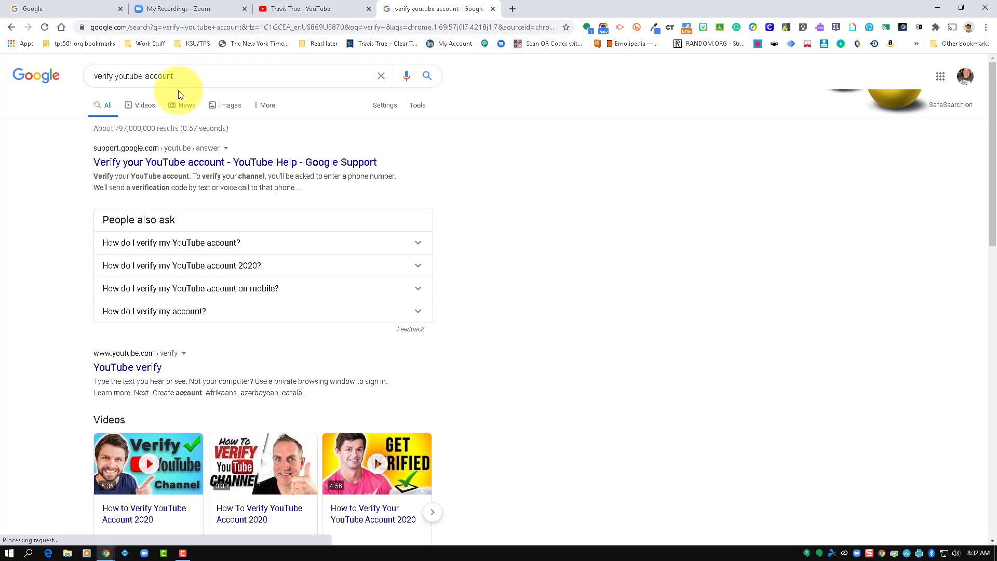
pyautogui.click(124, 167)
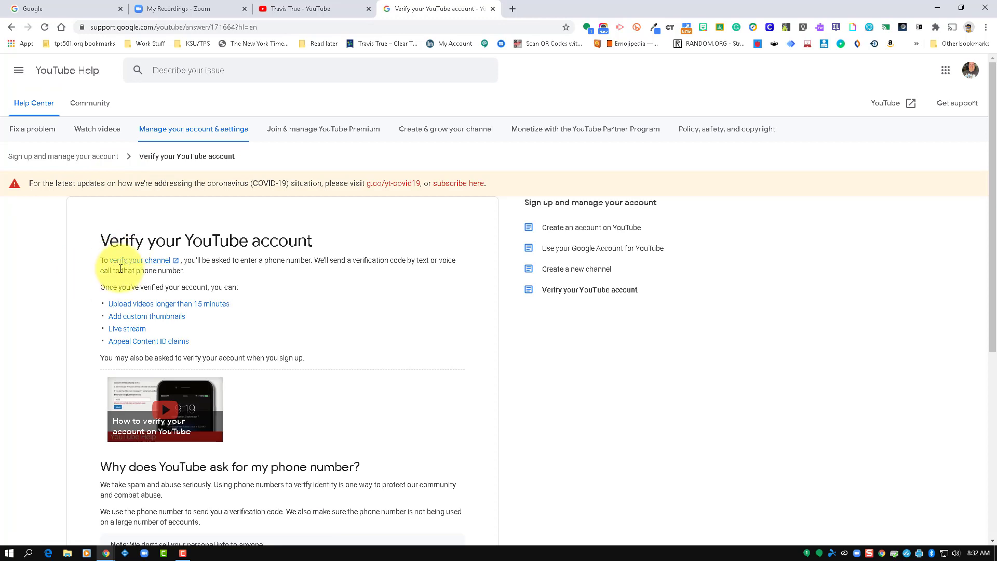
pyautogui.click(129, 262)
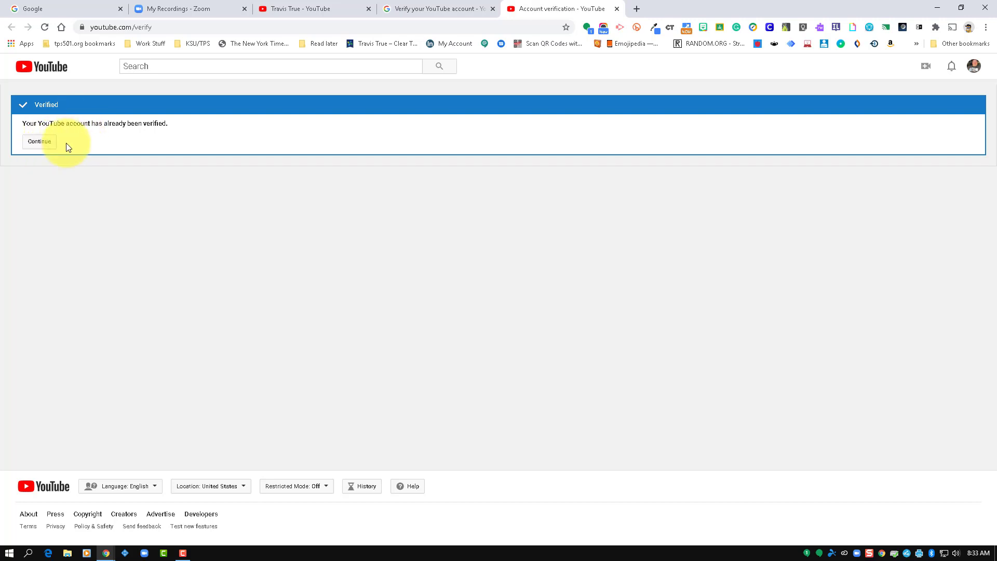
# Step: Go back to the channel page and return it to the YouTube home page
pyautogui.click(330, 11)
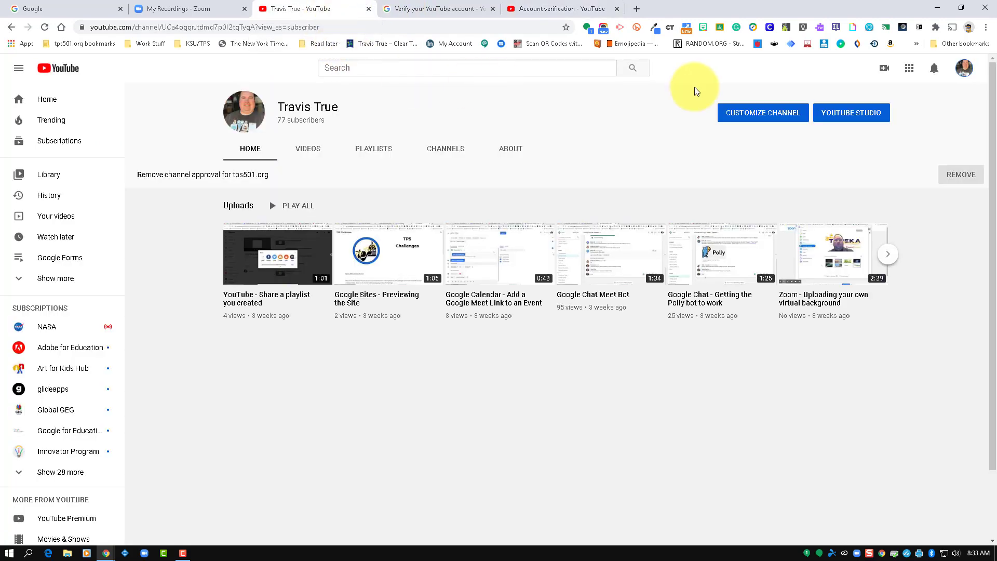
pyautogui.click(57, 68)
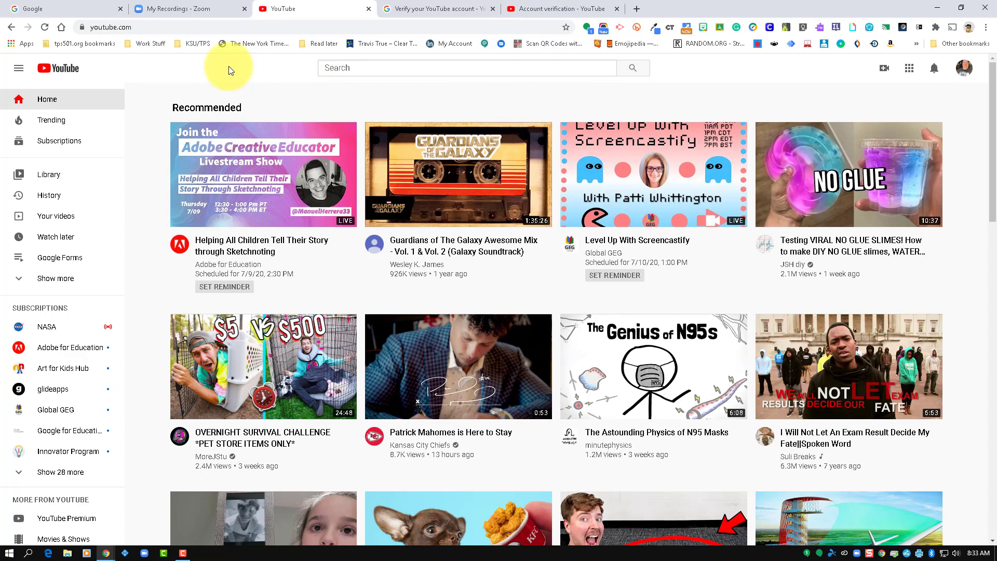
# Step: Refresh Zoom's cloud recordings and download the Jul 9, 2020 08:28 AM recording's "Shared screen with speaker view" file to the Desktop
pyautogui.click(198, 11)
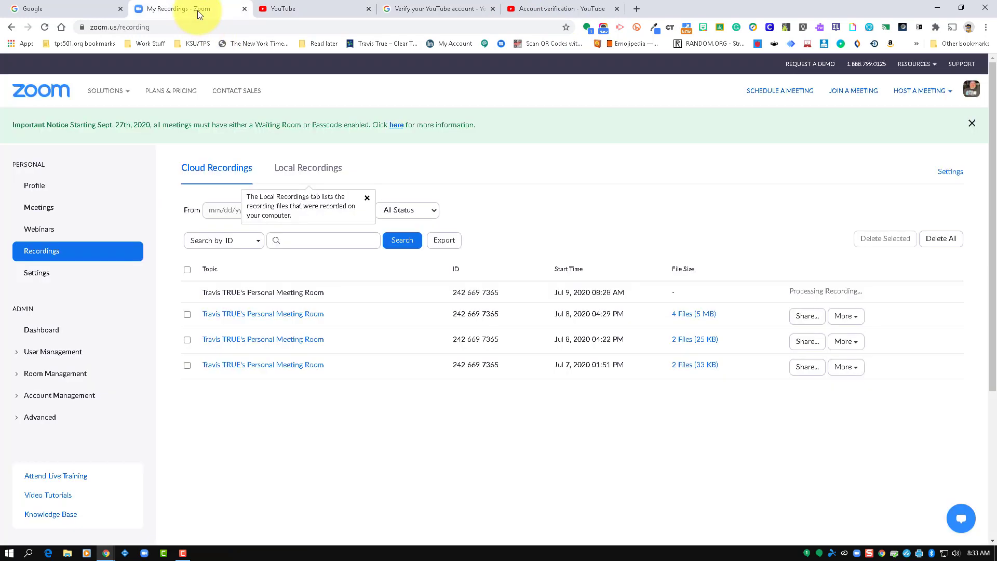
pyautogui.click(45, 27)
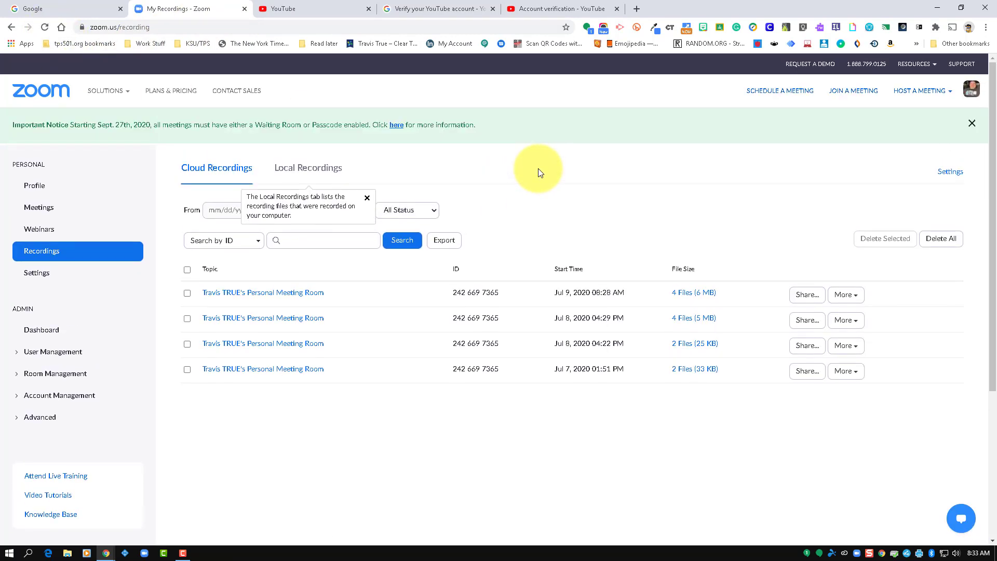
pyautogui.click(321, 297)
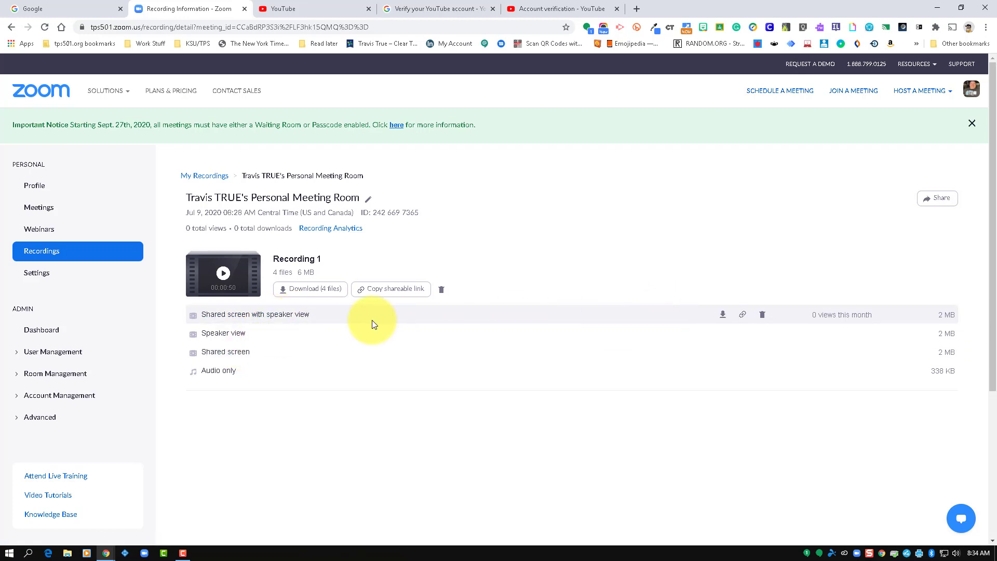
pyautogui.click(724, 315)
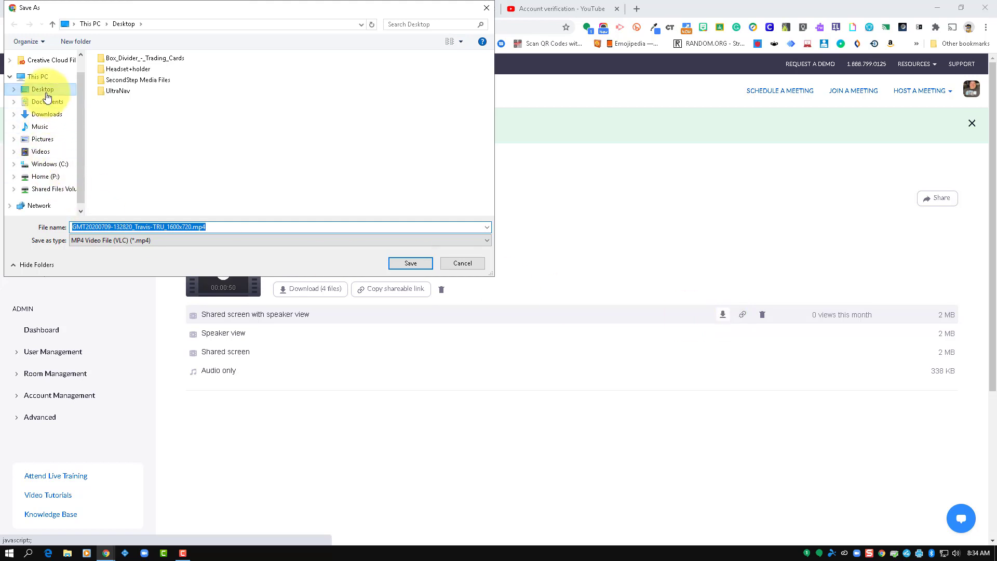
pyautogui.click(411, 263)
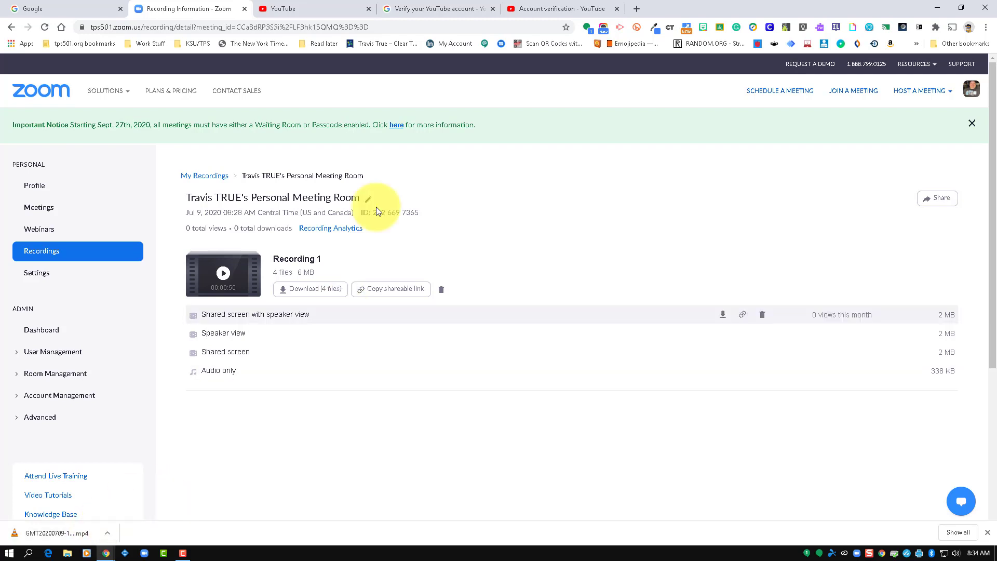
# Step: Start a video upload on YouTube with the downloaded MP4 recording
pyautogui.click(305, 6)
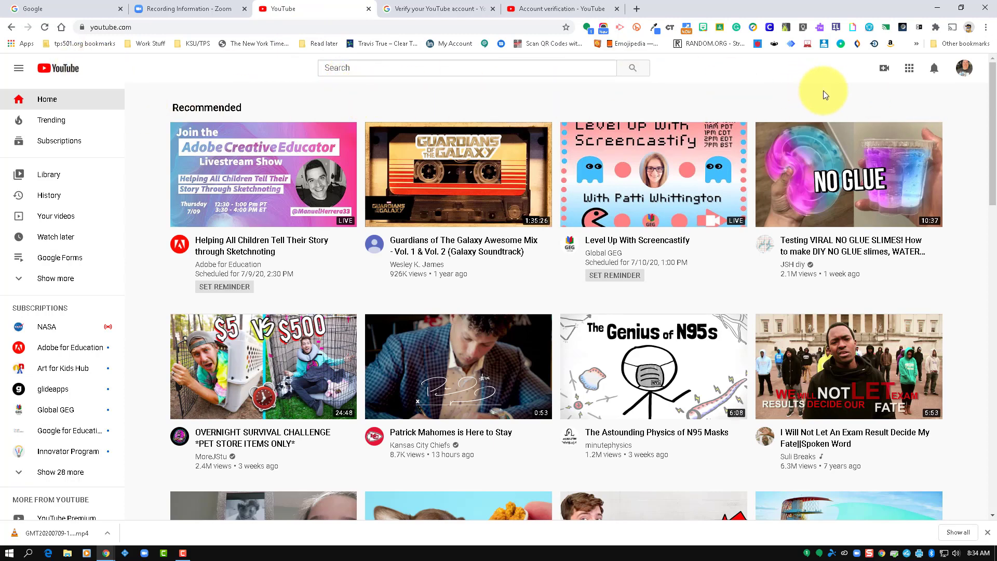
pyautogui.click(885, 72)
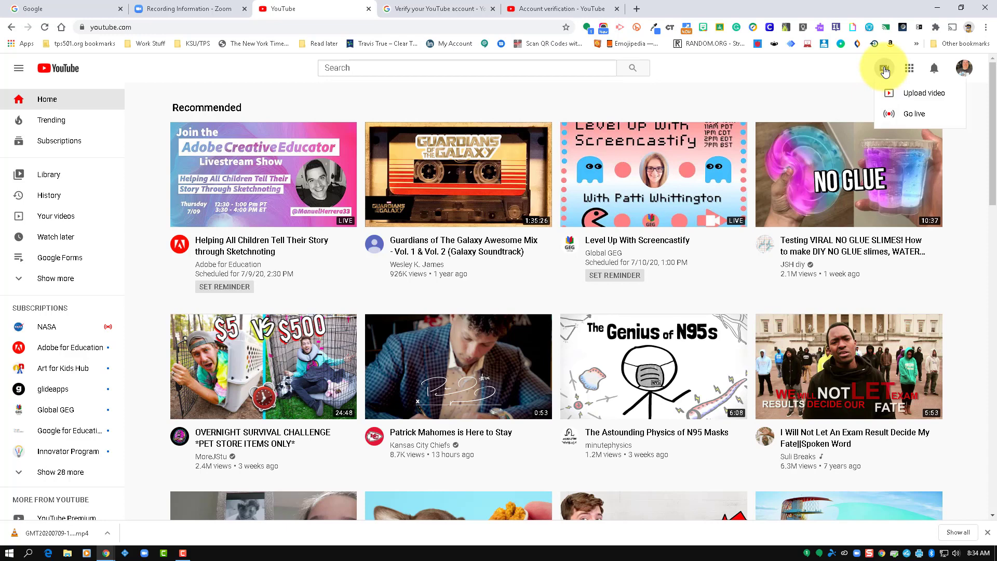
pyautogui.click(904, 97)
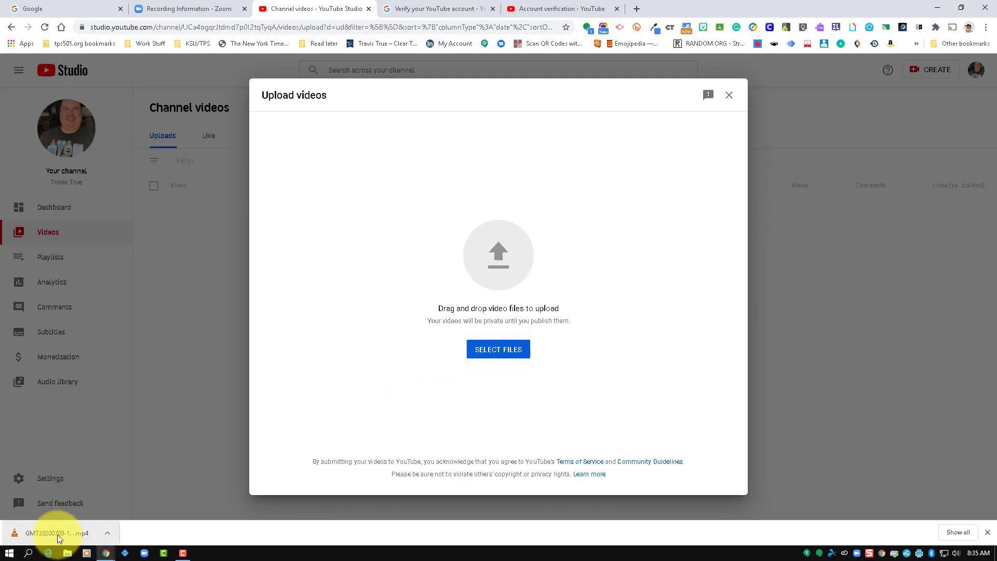
pyautogui.moveTo(57, 535); pyautogui.dragTo(503, 270)
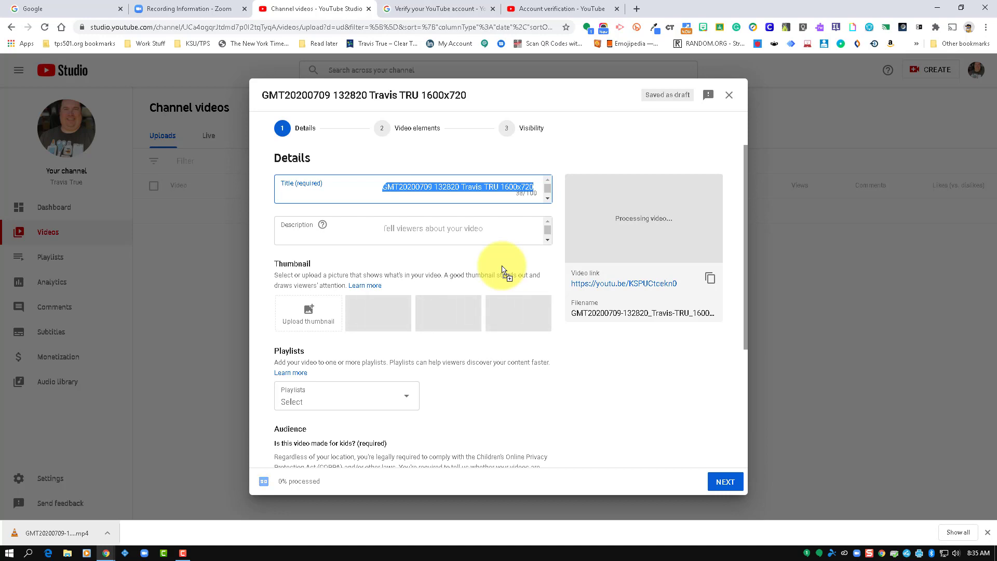
# Step: Set the uploaded video's title to "Recording Training Sessions Demo"
pyautogui.write('Zoom')
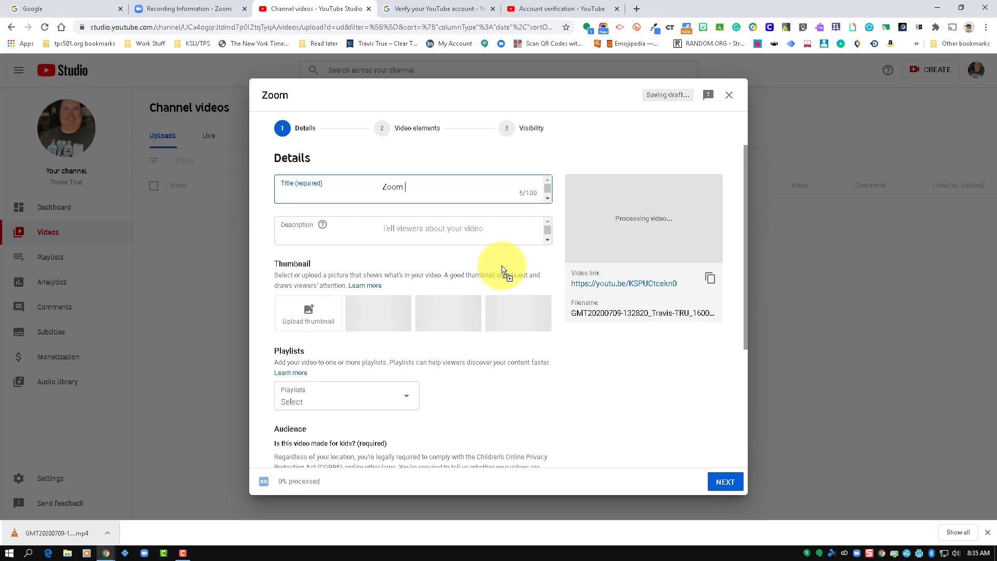
pyautogui.press('BackSpace')
pyautogui.press('BackSpace')
pyautogui.press('BackSpace')
pyautogui.press('BackSpace')
pyautogui.write('Recording')
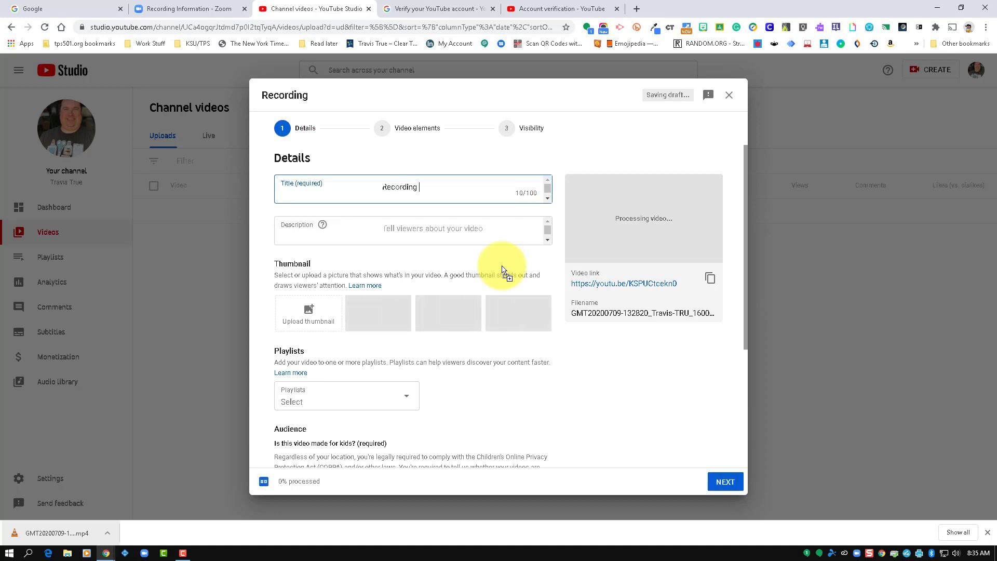
pyautogui.write(' Traini')
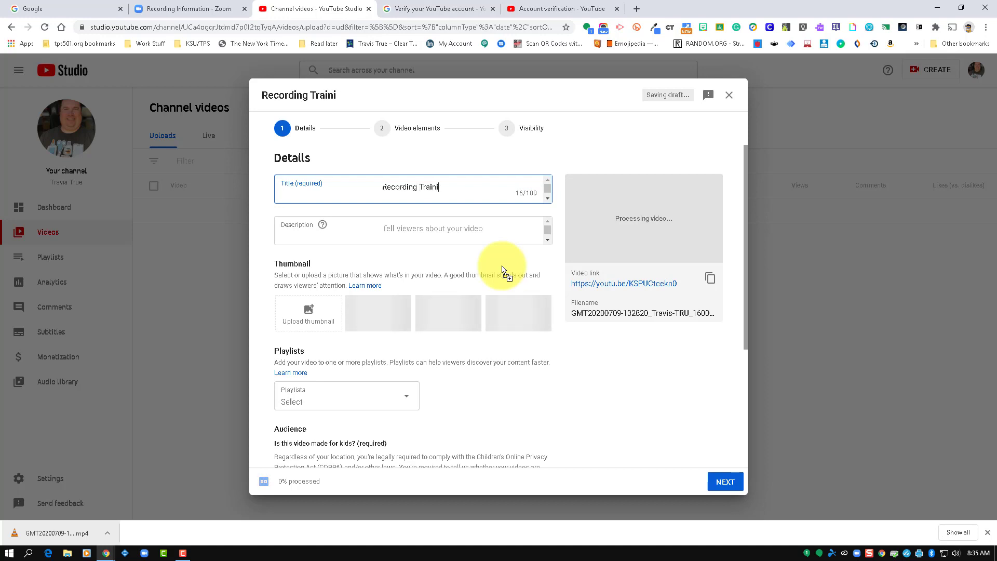
pyautogui.write('ng Sessions ')
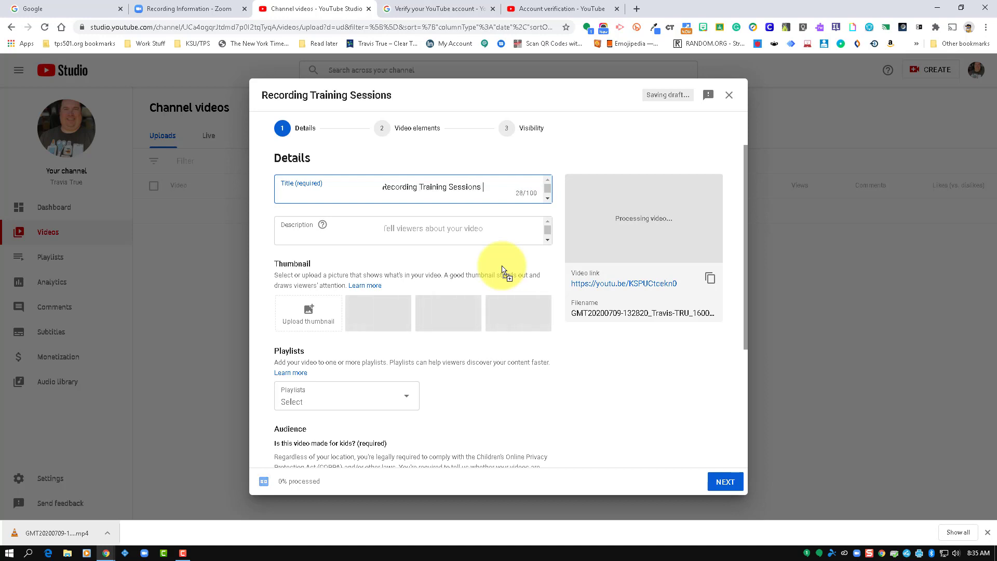
pyautogui.write('Demo')
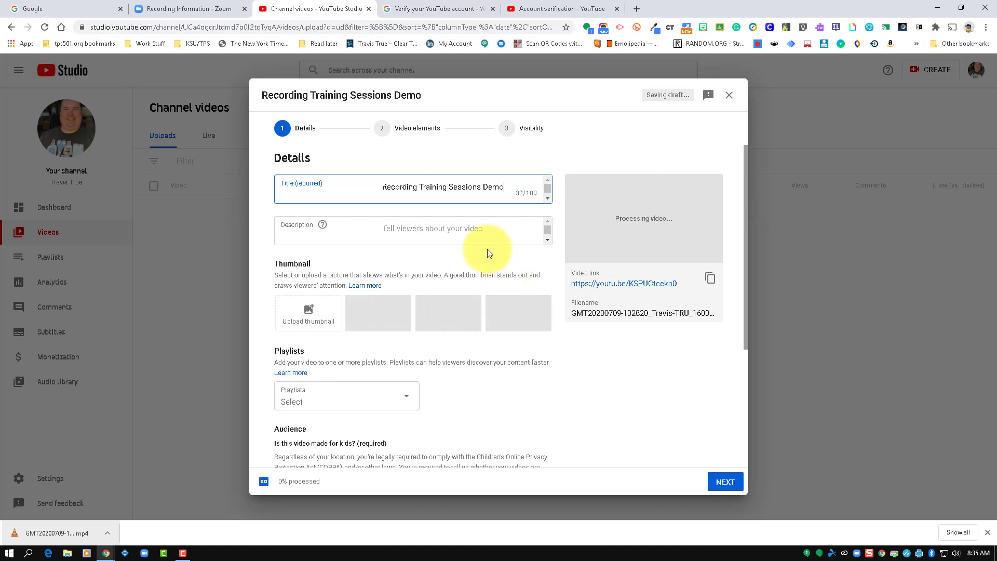
# Step: Copy the web address of the YouTube Help article on verifying an account
pyautogui.click(473, 230)
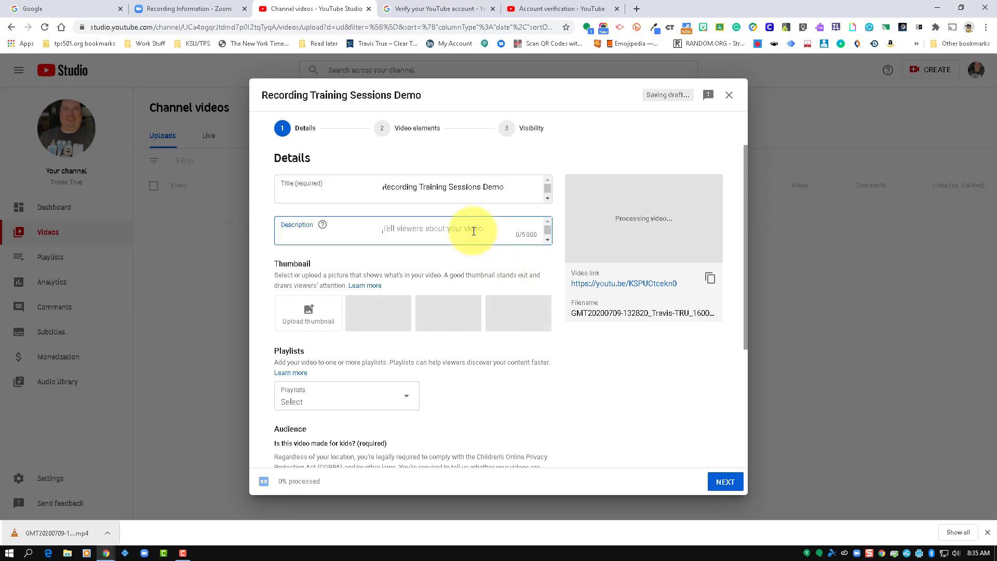
pyautogui.click(519, 8)
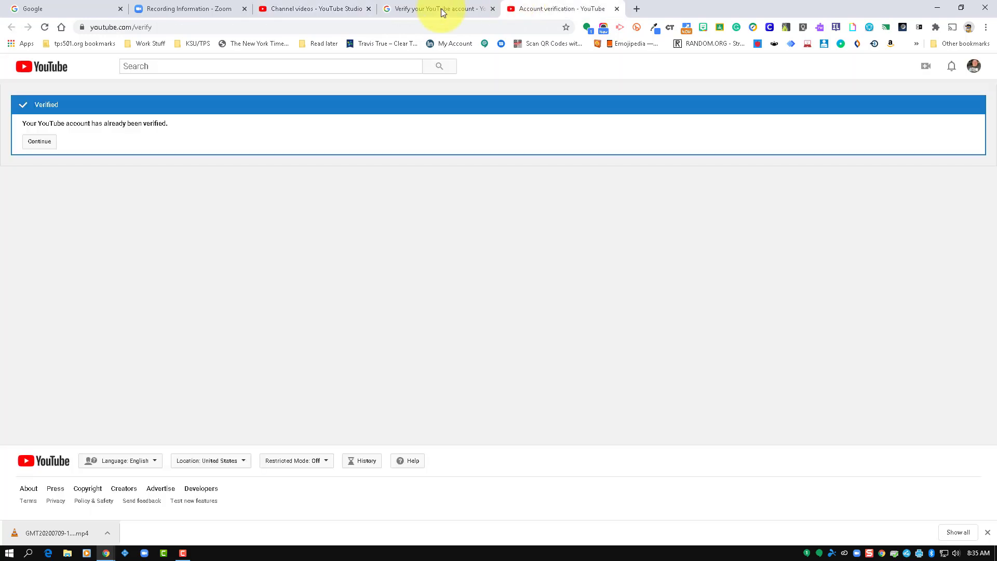
pyautogui.click(441, 8)
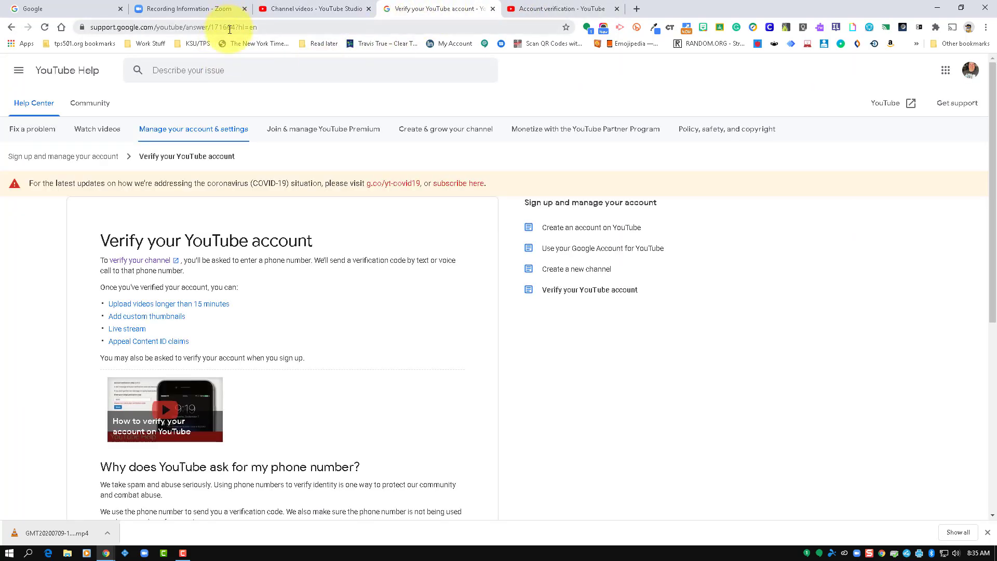
pyautogui.click(229, 28)
pyautogui.hotkey('ctrl', 'c')
pyautogui.rightClick(230, 32)
pyautogui.click(252, 95)
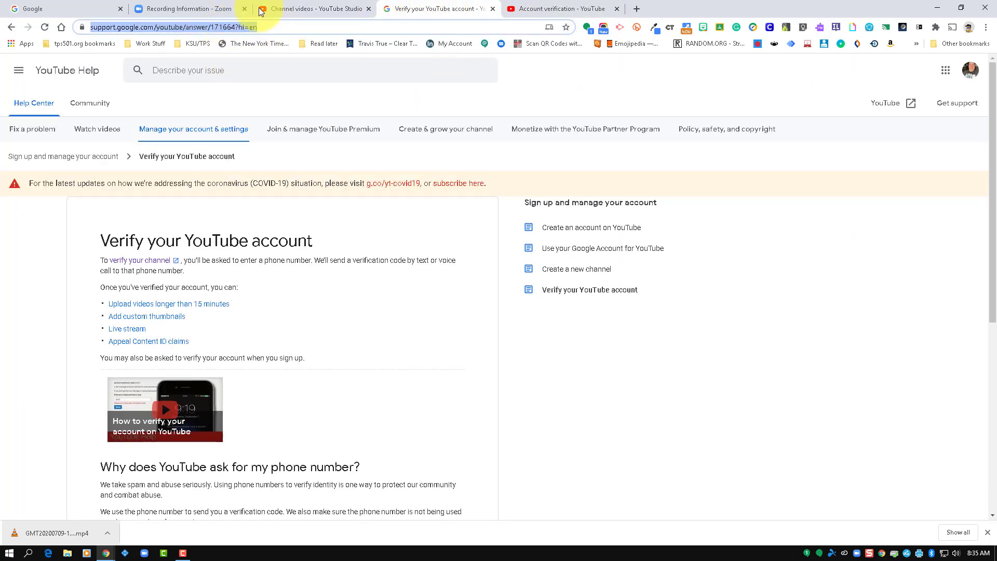
# Step: Fill the video's description with "Verify your YouTube Account:" and the copied help article link on the next line
pyautogui.click(285, 10)
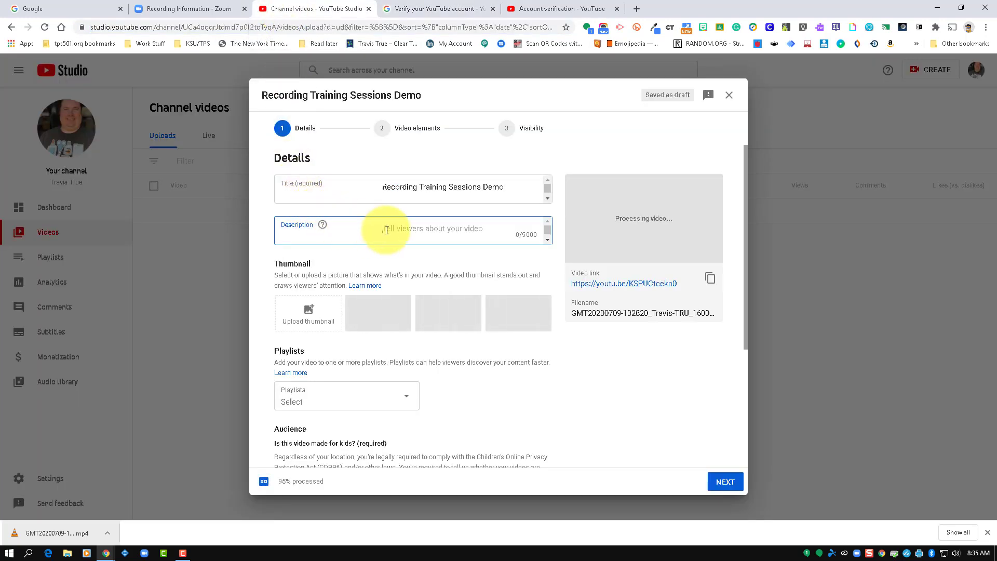
pyautogui.write('Ver')
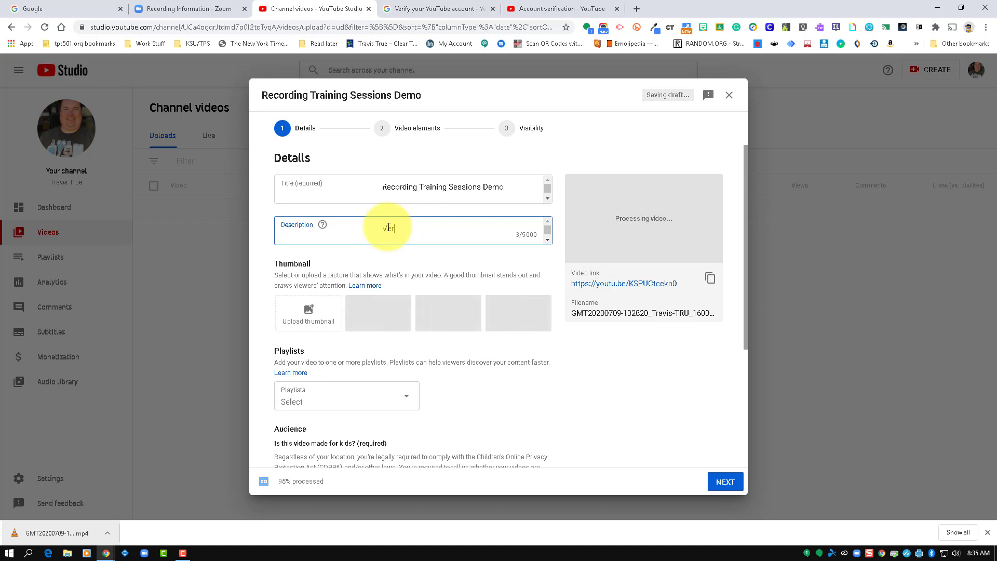
pyautogui.write('ify your YouTube')
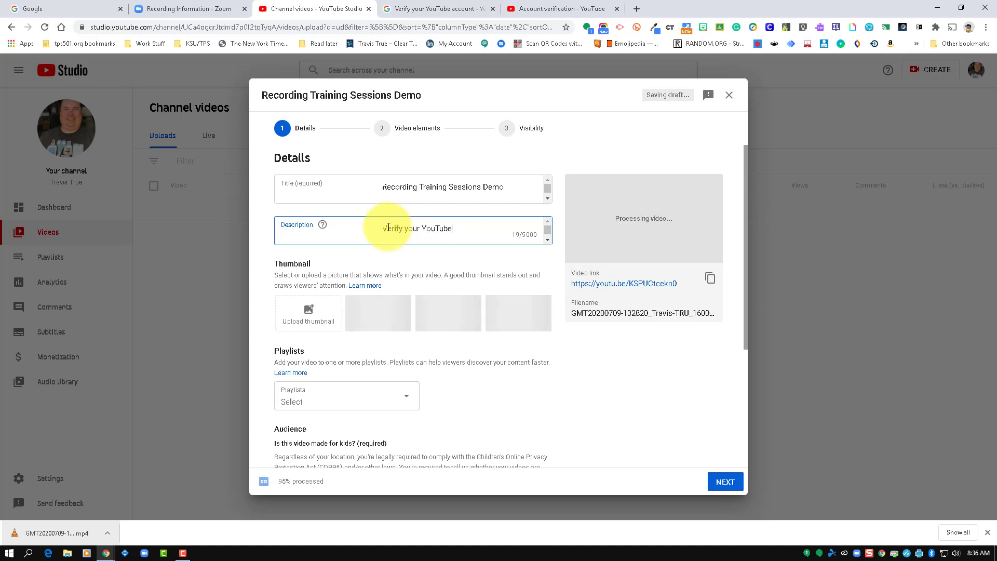
pyautogui.write(' Account:')
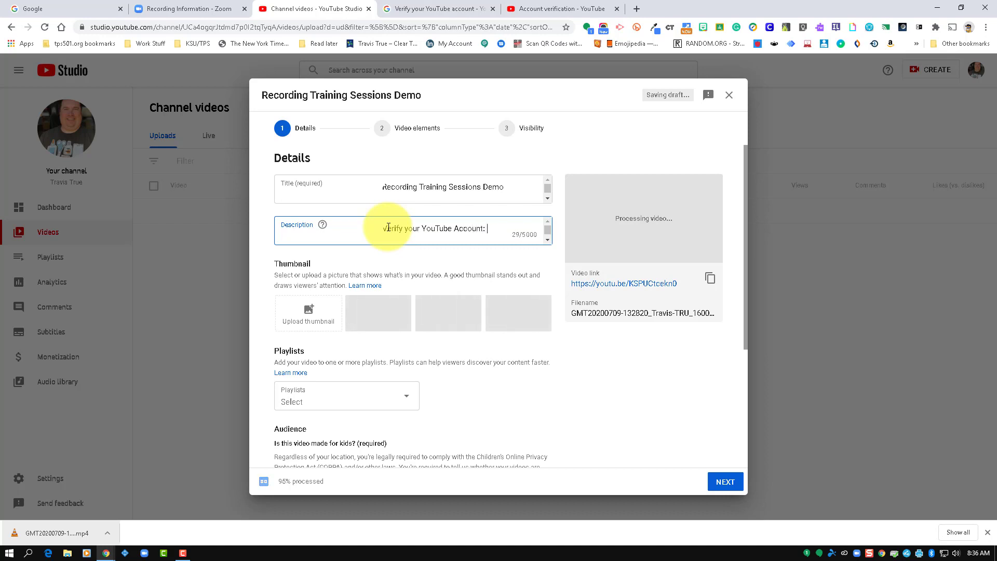
pyautogui.press('Return')
pyautogui.hotkey('ctrl', 'v')
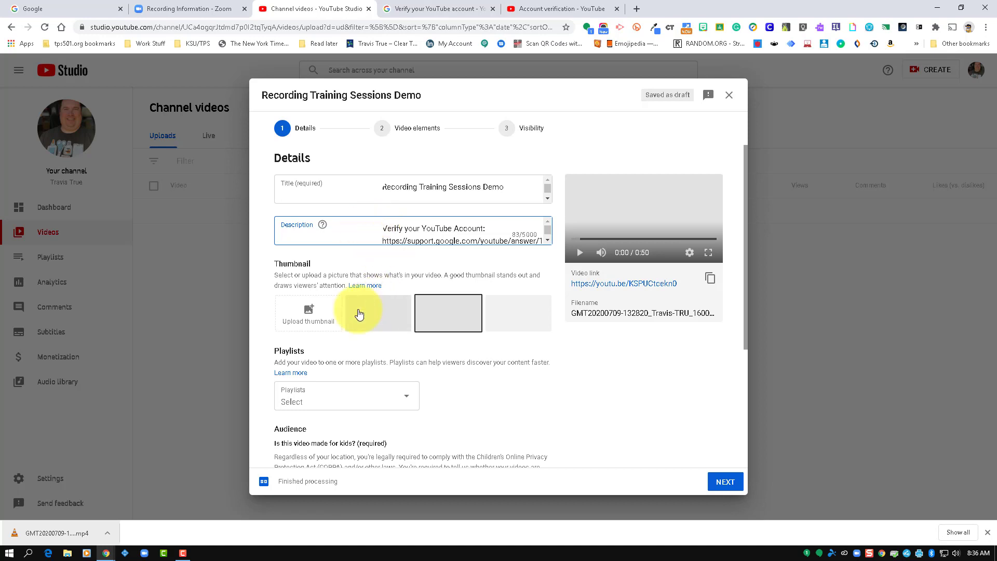
# Step: Look through the playlists available for the uploaded video and leave the playlist selection empty
pyautogui.scroll(-2, 356, 312)
pyautogui.scroll(-1, 358, 310)
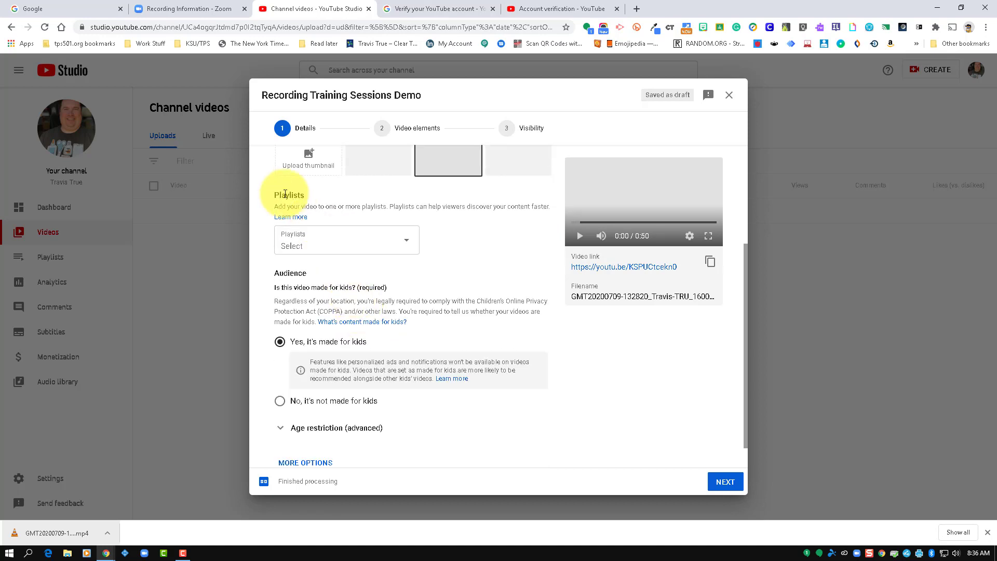
pyautogui.click(301, 244)
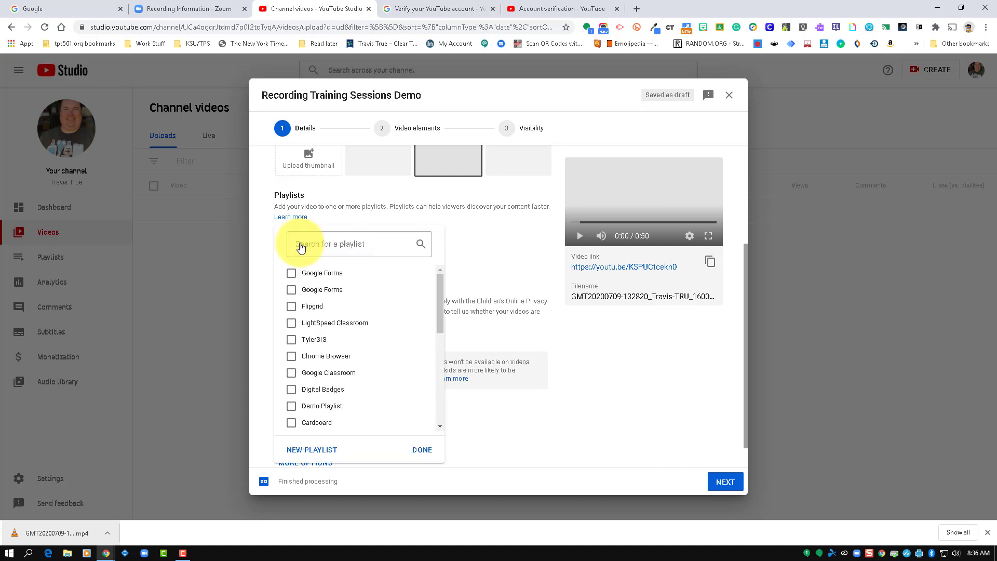
pyautogui.scroll(-6, 313, 294)
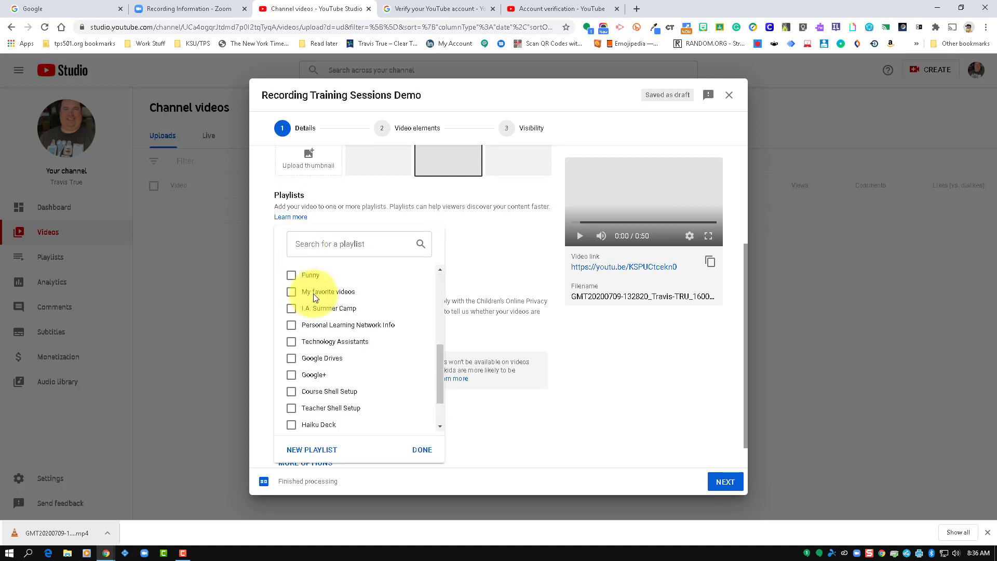
pyautogui.scroll(6, 313, 294)
pyautogui.click(486, 248)
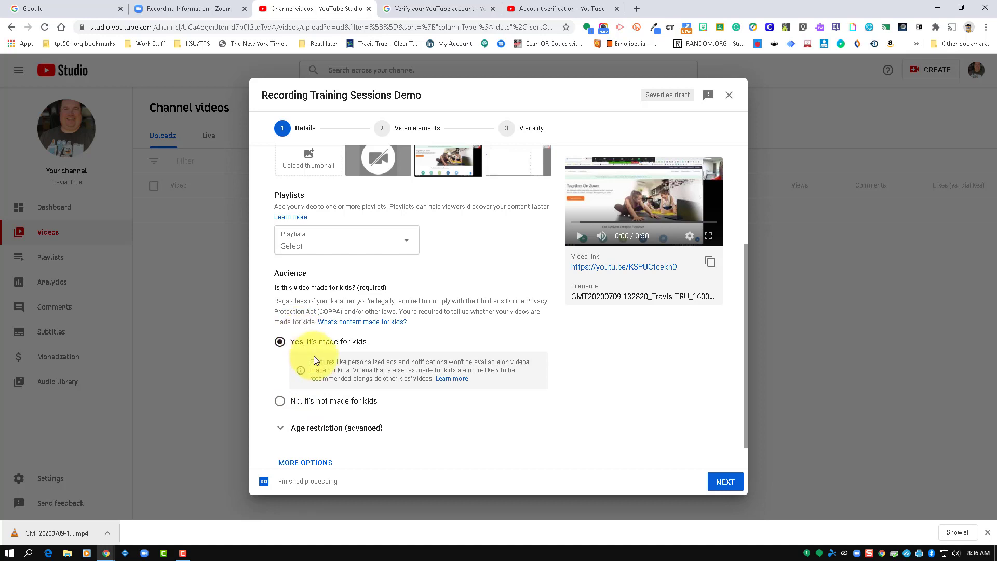
# Step: Skip the video elements, publish the video with Unlisted visibility, and close the sharing dialog
pyautogui.click(727, 483)
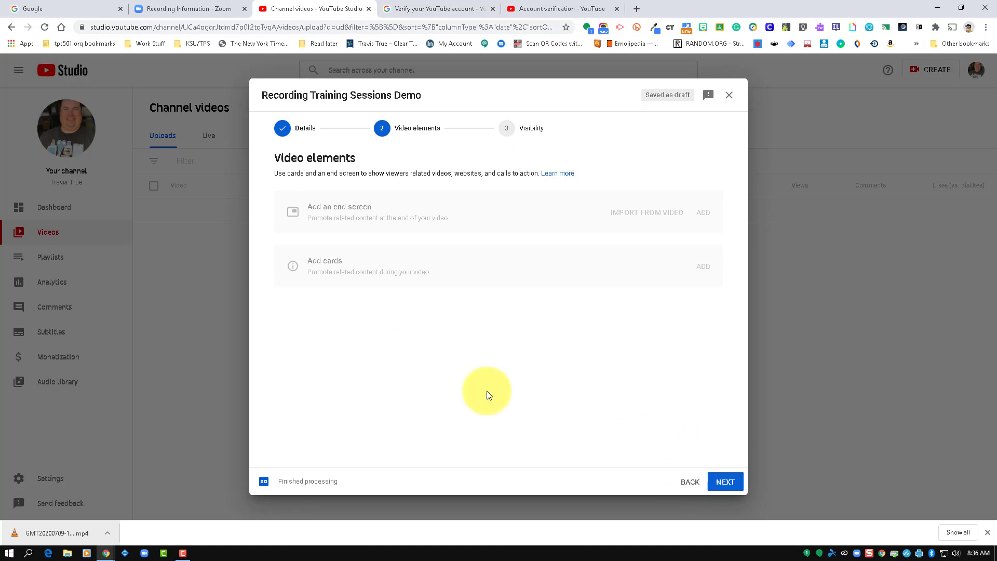
pyautogui.click(722, 480)
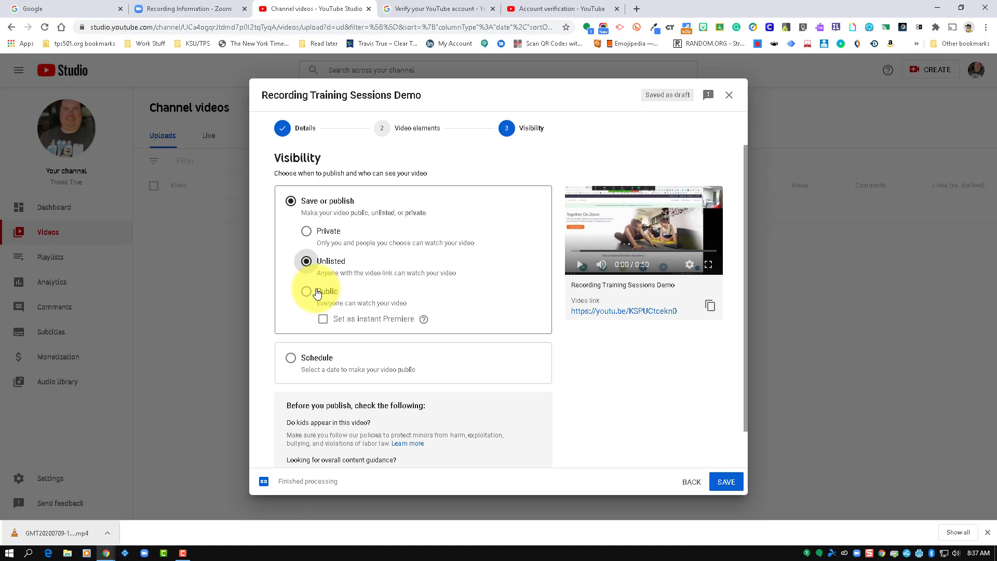
pyautogui.scroll(-1, 307, 307)
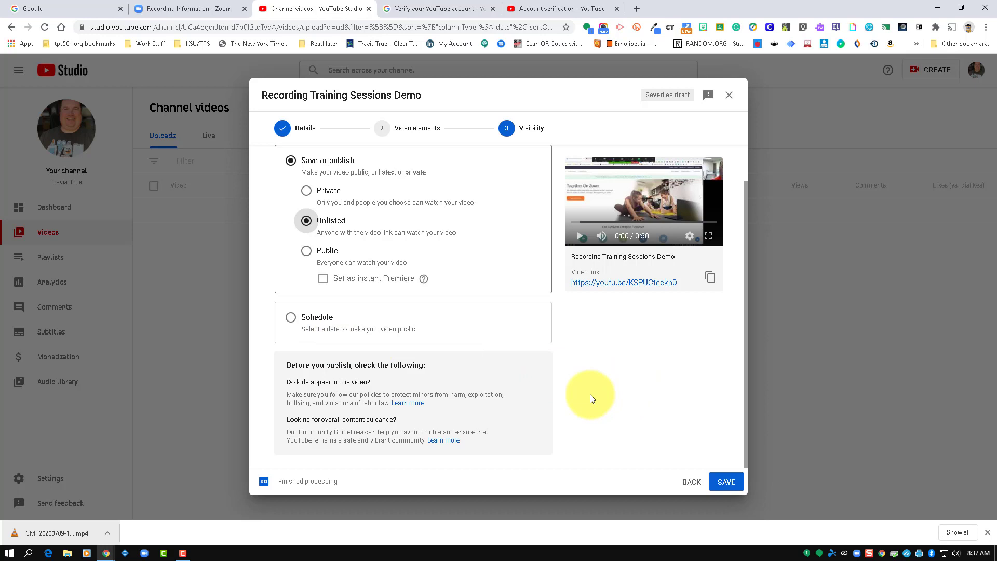
pyautogui.scroll(1, 590, 394)
pyautogui.click(726, 483)
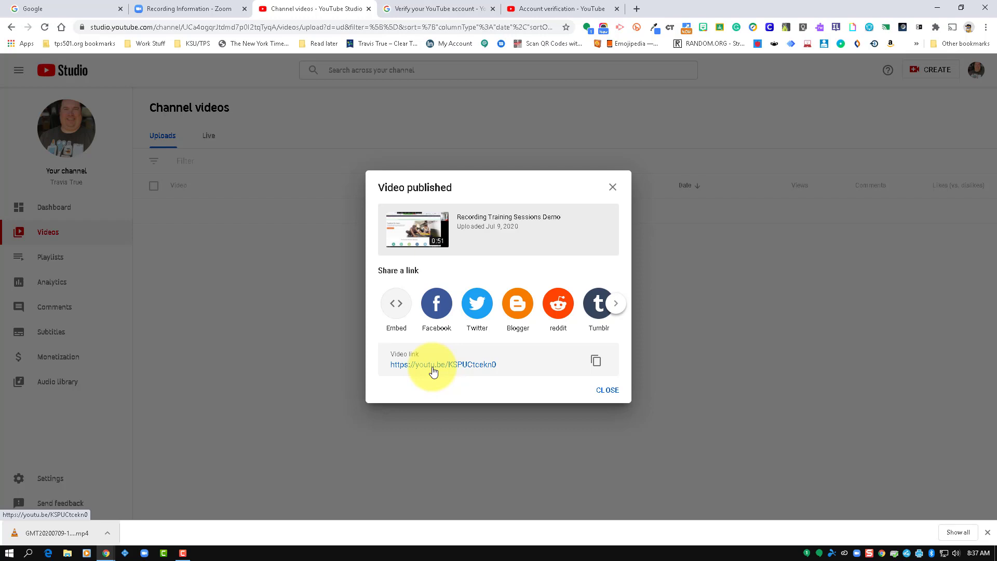
pyautogui.click(606, 390)
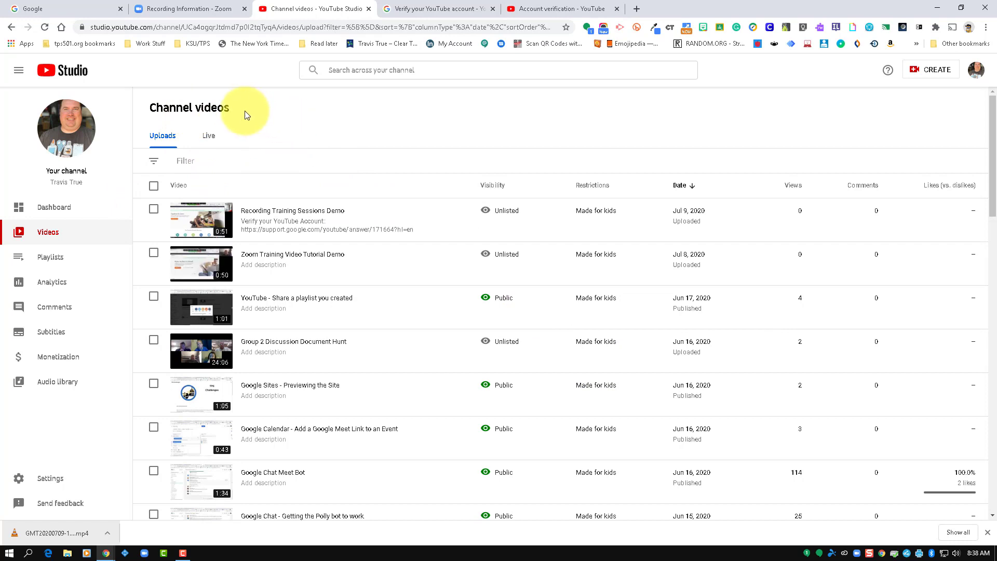
# Step: Starting from youtube.com, go to YouTube Studio and open the details of the "Recording Training Sessions Demo" video
pyautogui.click(157, 25)
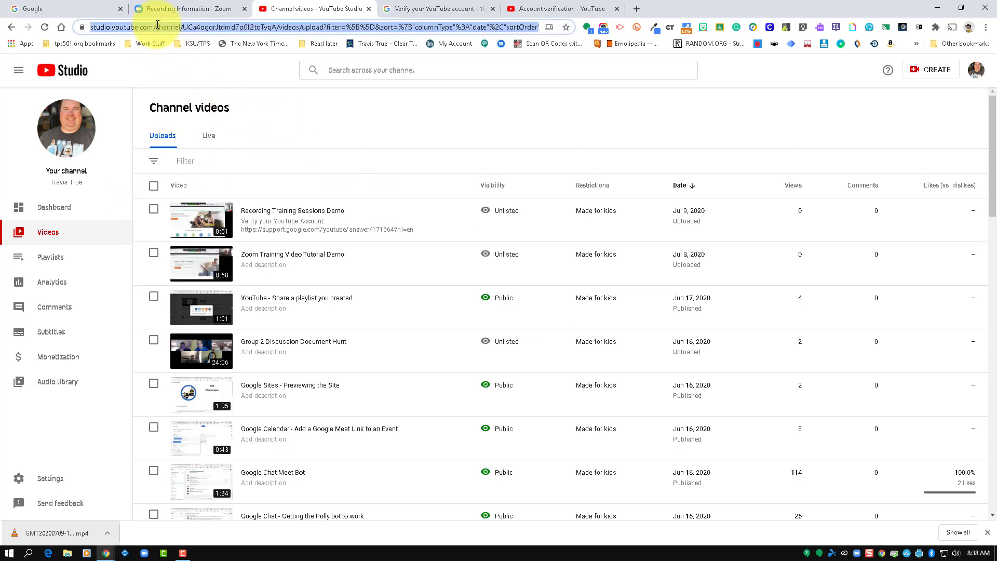
pyautogui.write('youtube.com')
pyautogui.press('Return')
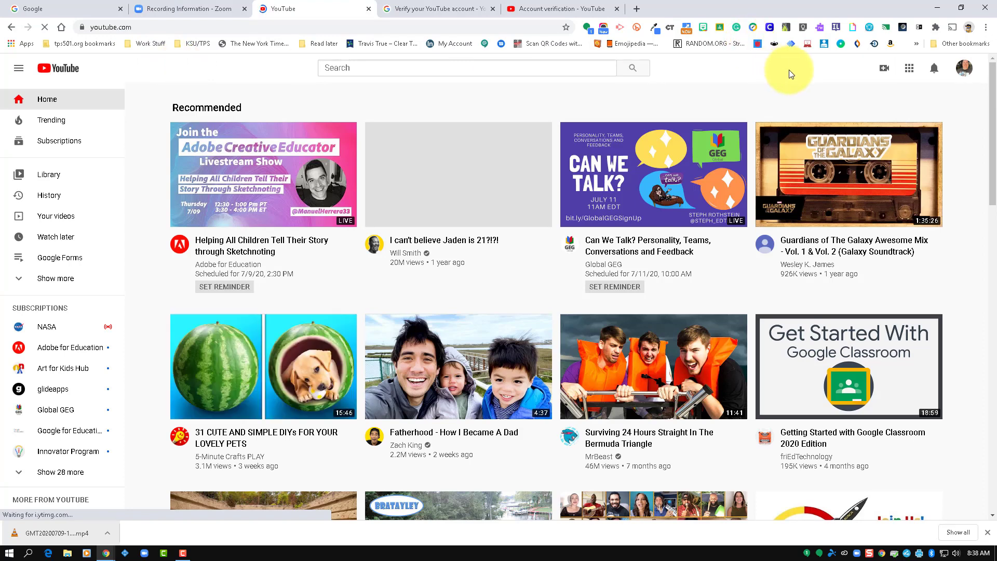
pyautogui.click(965, 74)
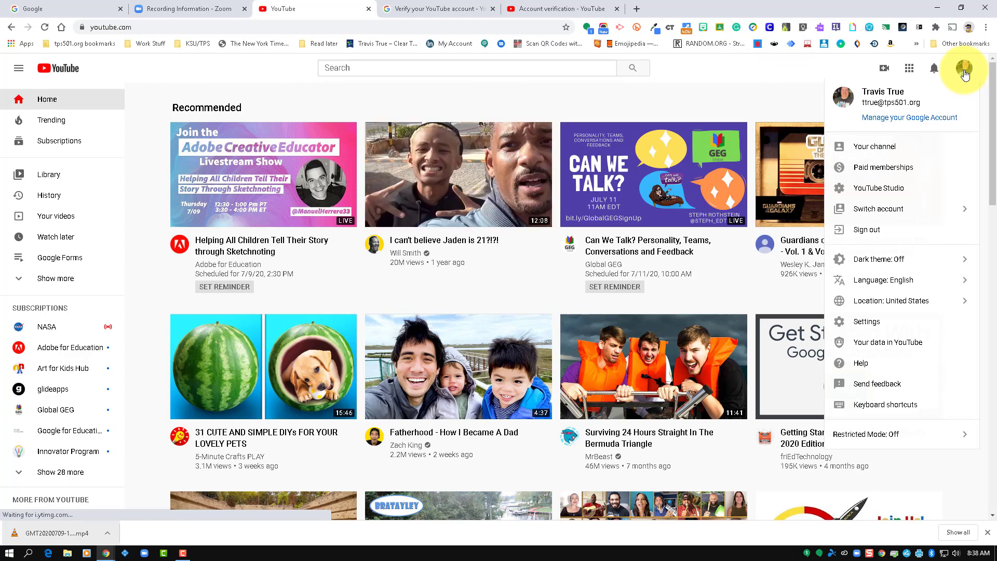
pyautogui.click(915, 193)
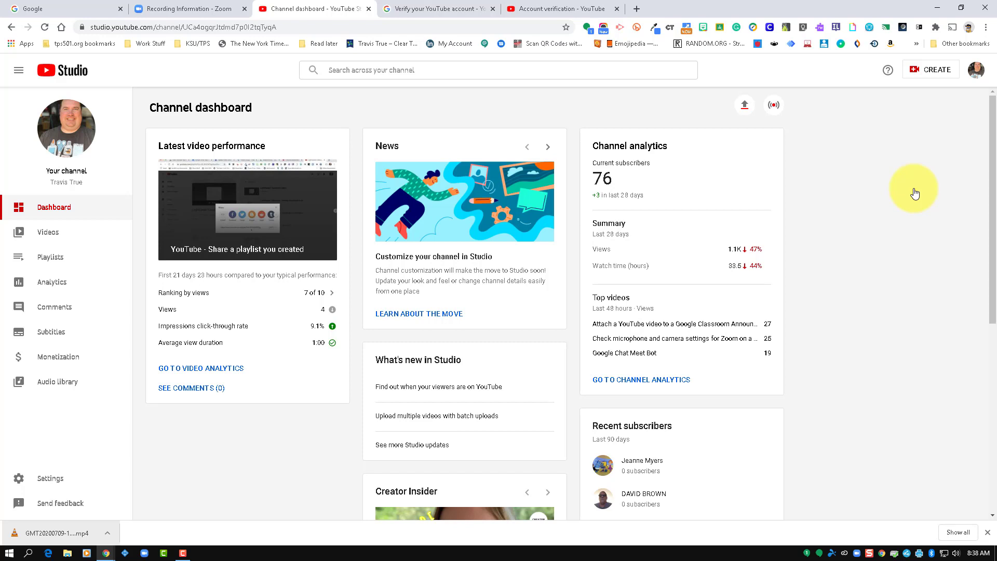
pyautogui.click(44, 234)
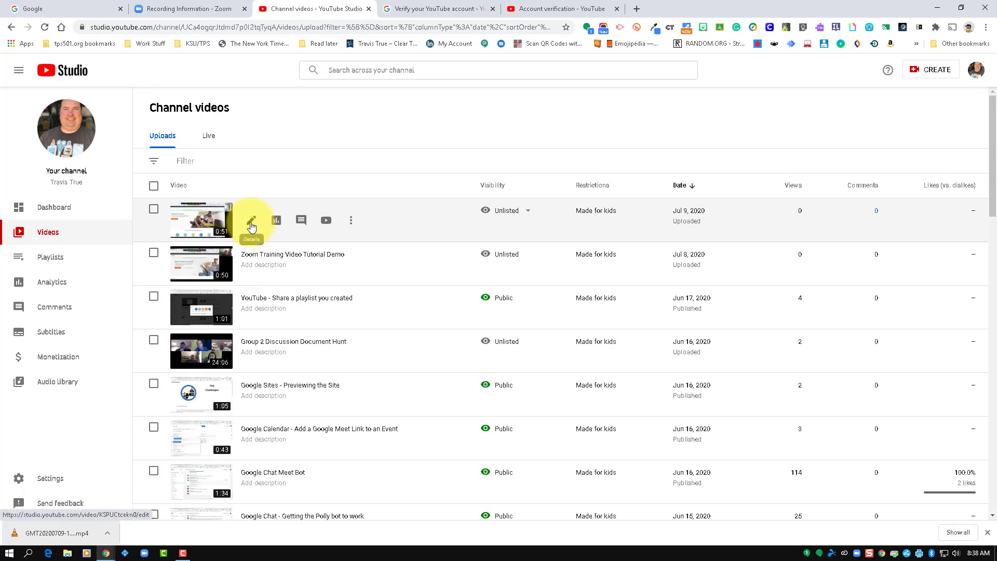
pyautogui.click(251, 224)
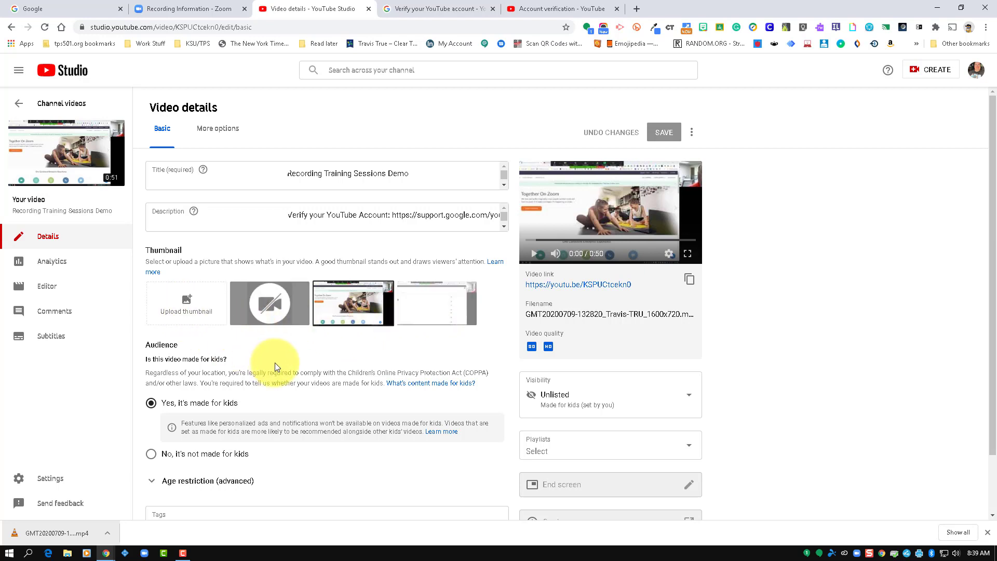
# Step: Review the video's basic details and its further options, such as license, category, language, subtitles, comments and embedding
pyautogui.scroll(-1, 313, 378)
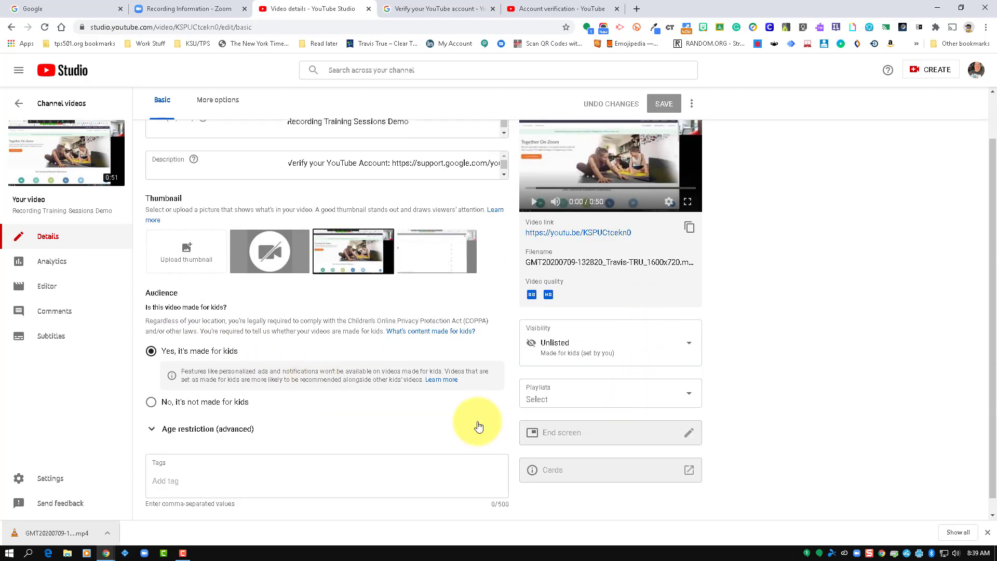
pyautogui.scroll(-1, 478, 427)
pyautogui.scroll(2, 479, 427)
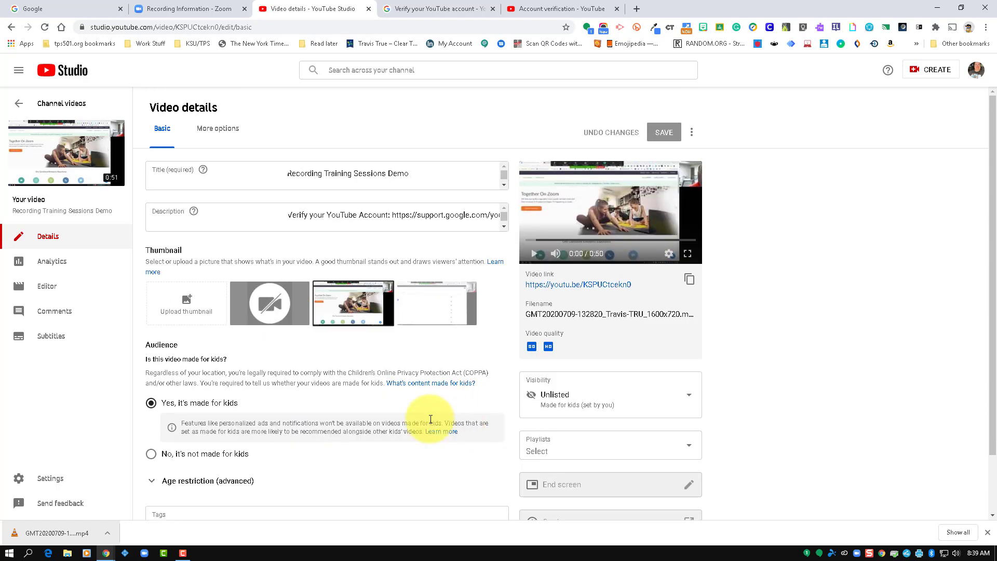
pyautogui.click(220, 126)
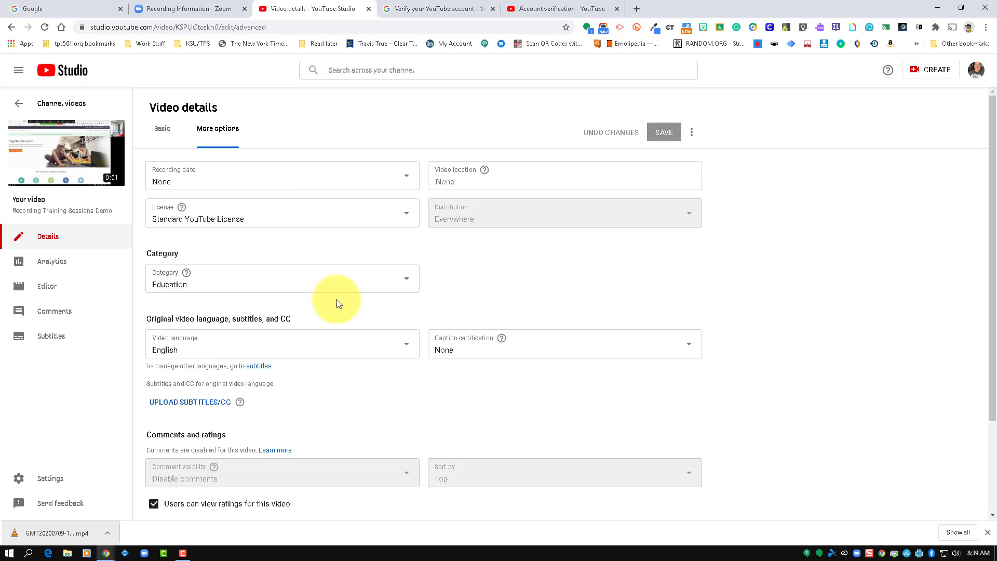
pyautogui.scroll(-2, 337, 303)
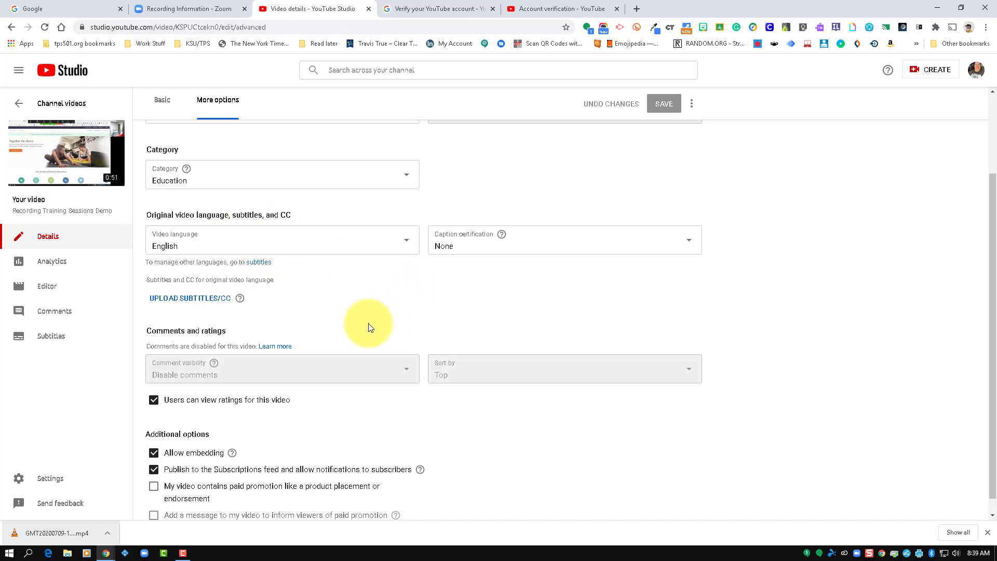
pyautogui.scroll(2, 370, 327)
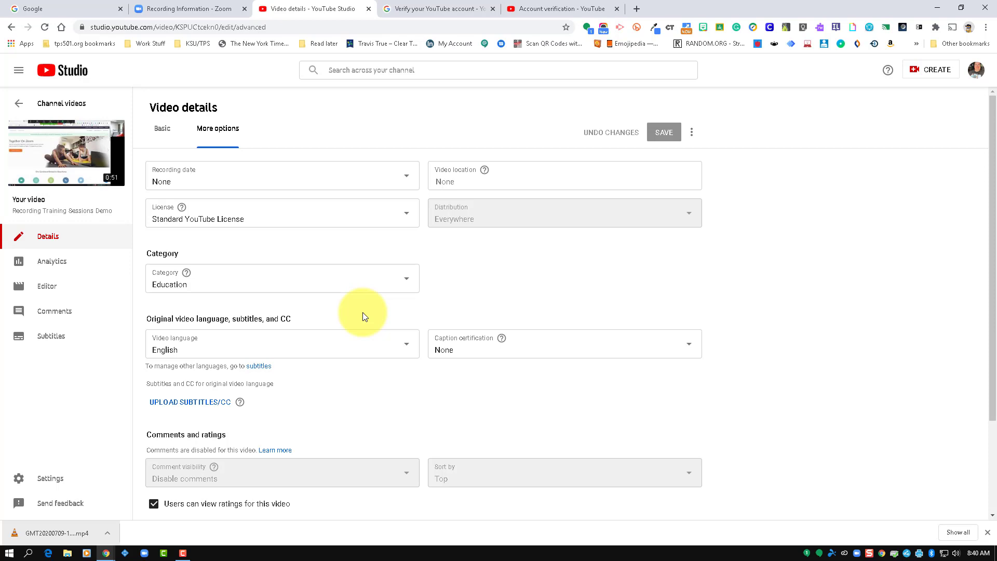
pyautogui.click(161, 129)
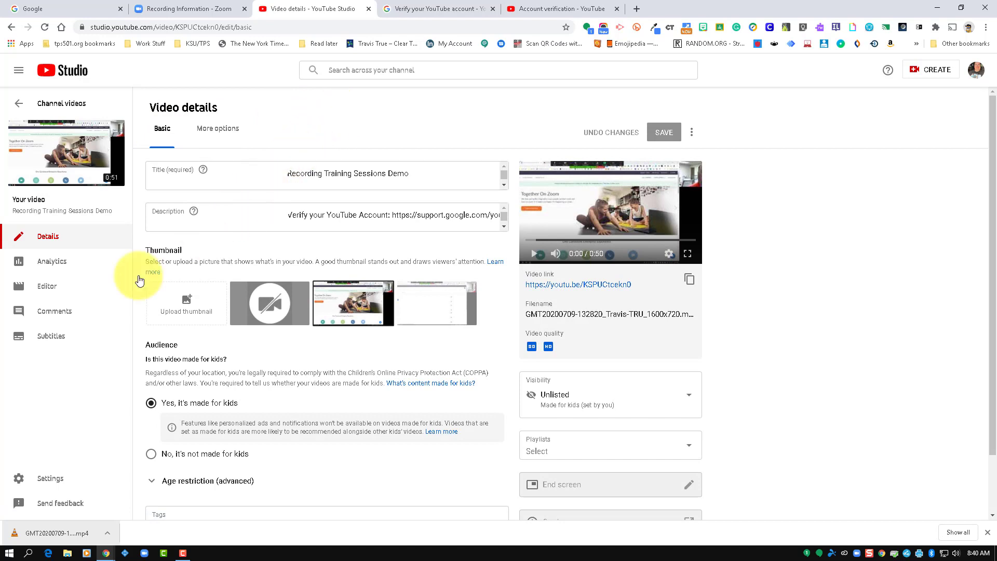
# Step: Open the video in the editor and trim off its beginning up to 07:06
pyautogui.click(49, 290)
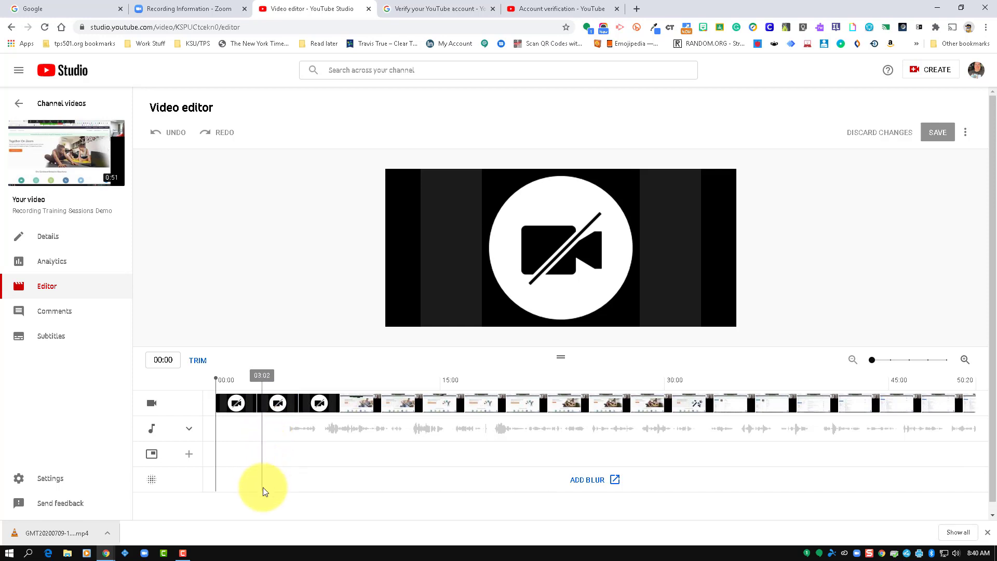
pyautogui.press('space')
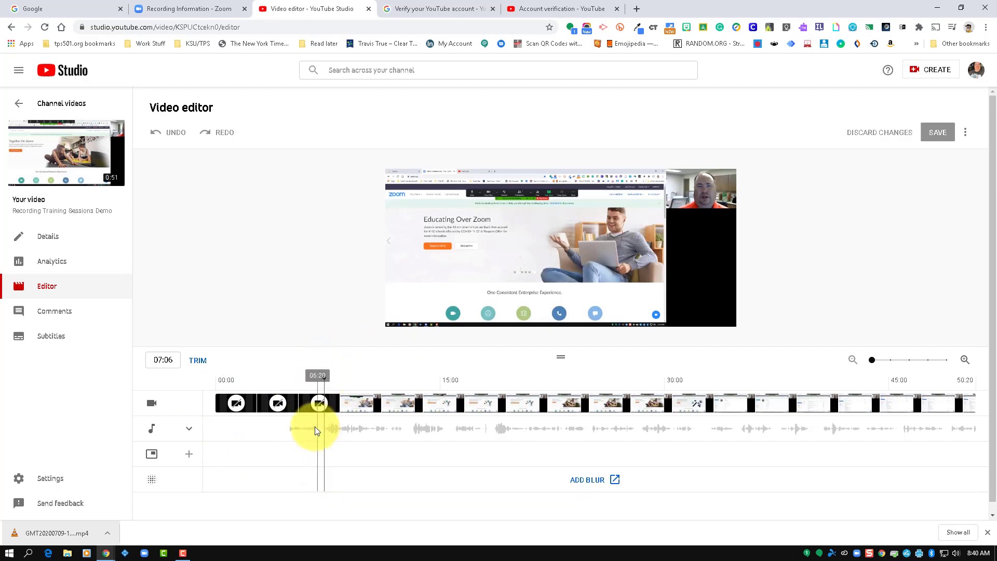
pyautogui.click(200, 361)
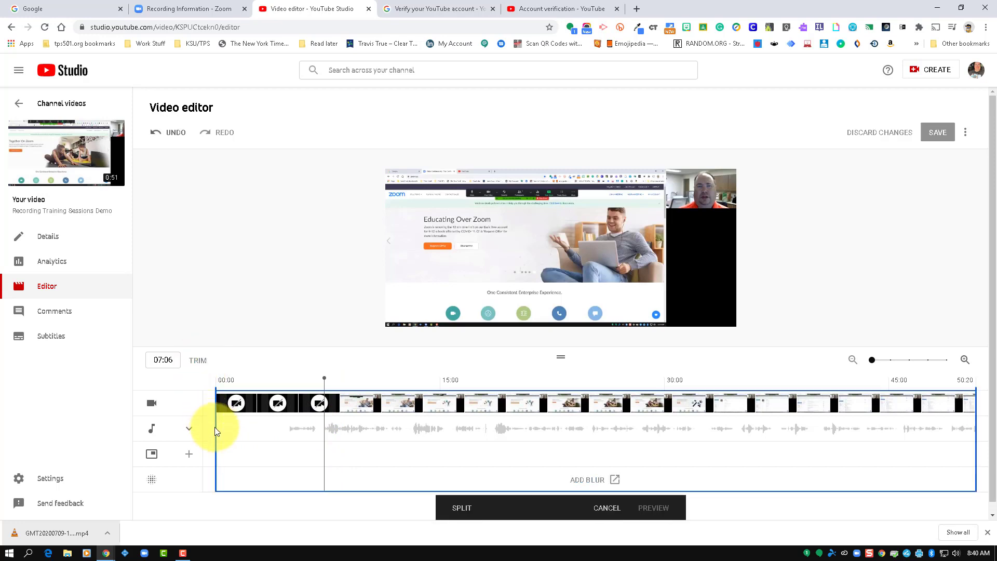
pyautogui.moveTo(215, 428); pyautogui.dragTo(323, 420)
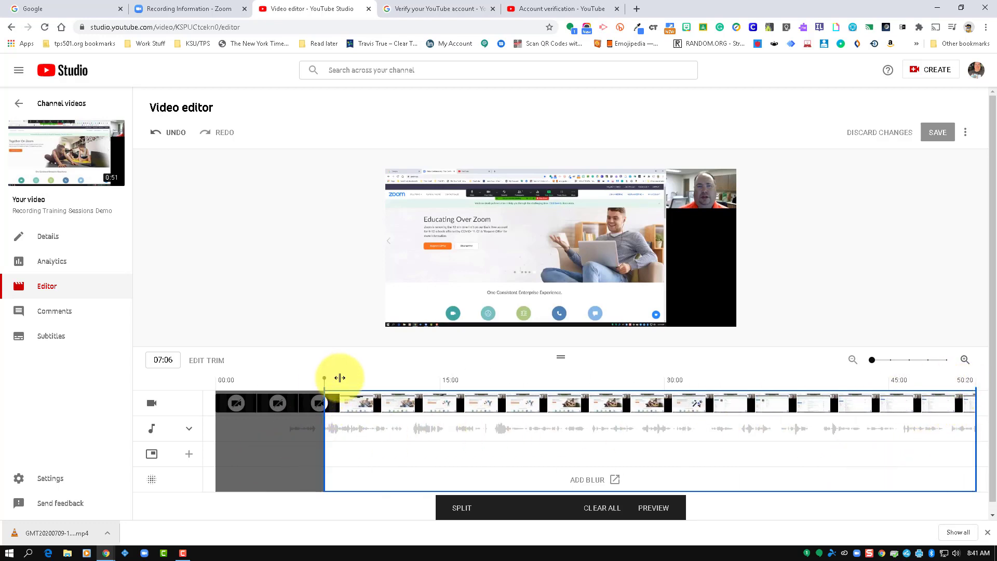
# Step: Play through the last seconds to find the cut point and trim off the video's ending from 48:14
pyautogui.click(364, 379)
pyautogui.moveTo(386, 380); pyautogui.dragTo(941, 378)
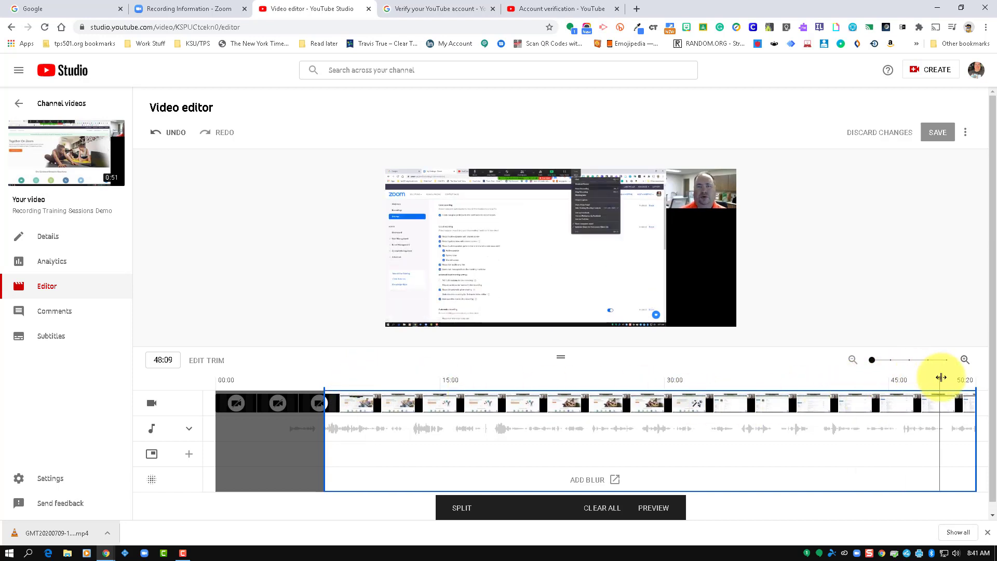
pyautogui.press('space')
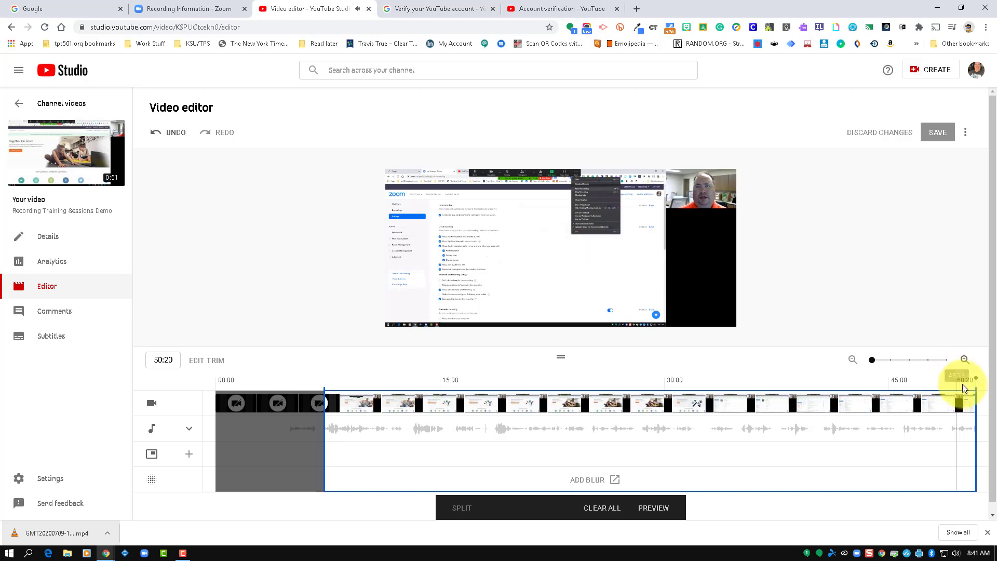
pyautogui.moveTo(977, 379); pyautogui.dragTo(920, 387)
pyautogui.press('space')
pyautogui.press('space')
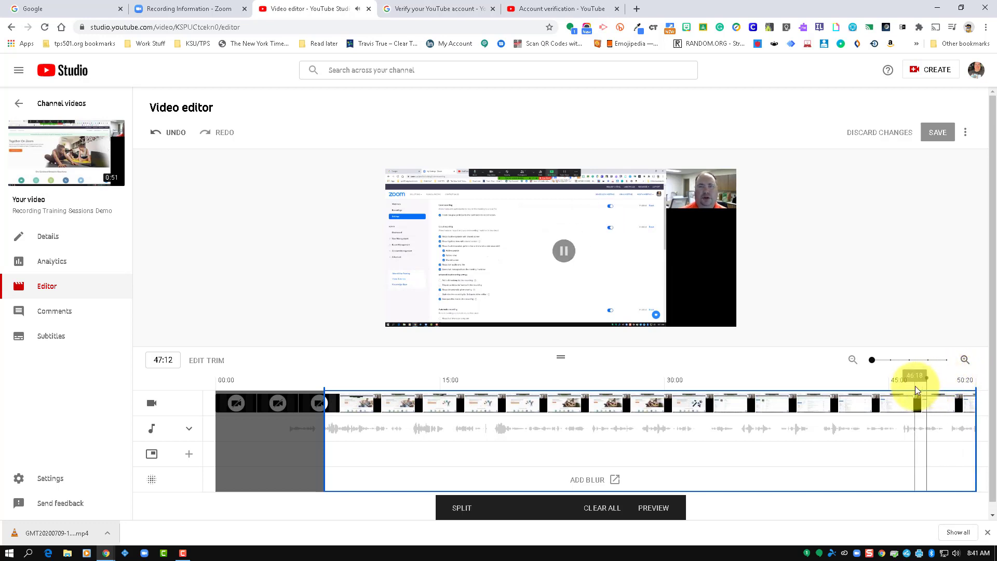
pyautogui.press('space')
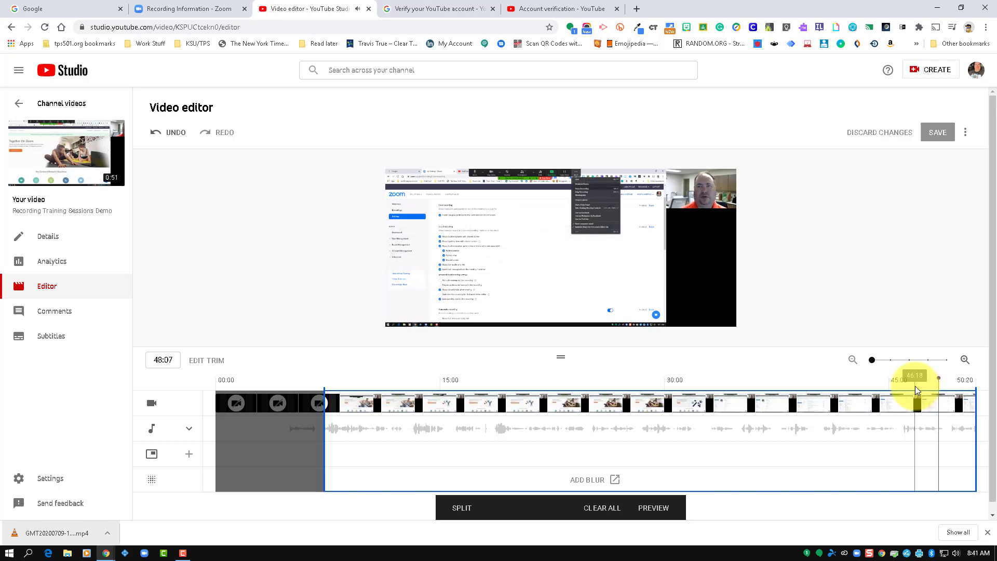
pyautogui.press('space')
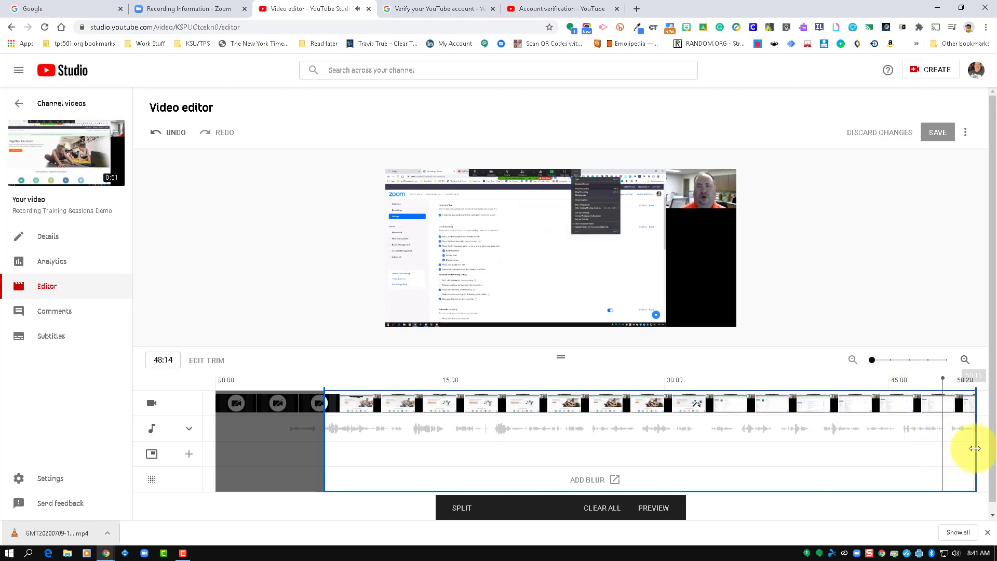
pyautogui.moveTo(977, 446); pyautogui.dragTo(946, 454)
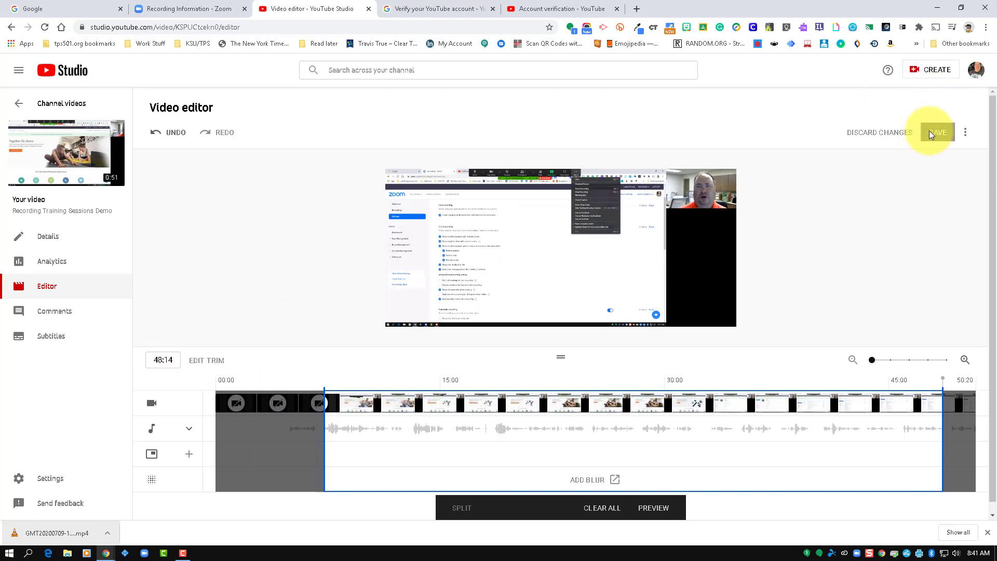
# Step: Apply the start and end trims as a preview and try to play the trimmed video
pyautogui.click(656, 509)
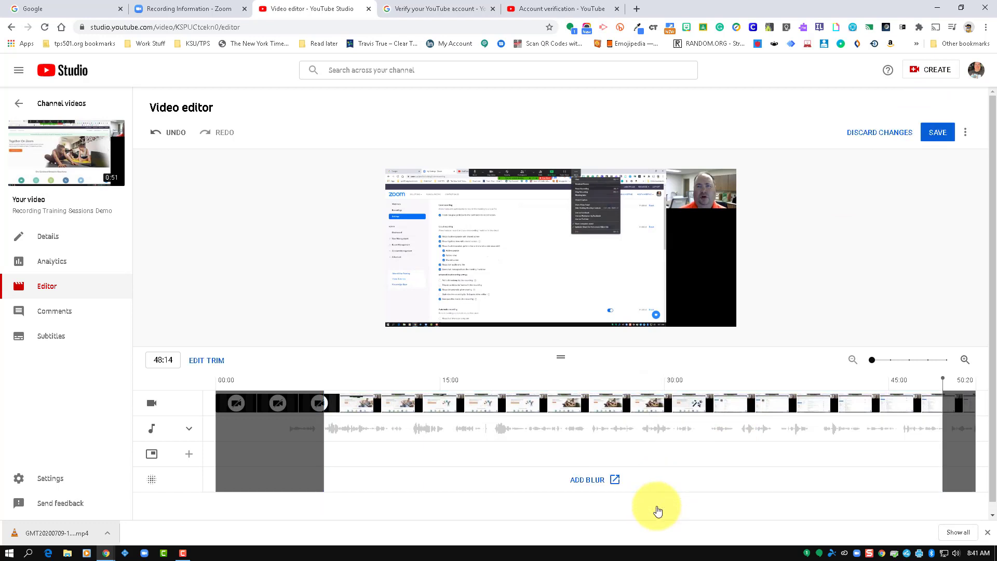
pyautogui.moveTo(544, 291)
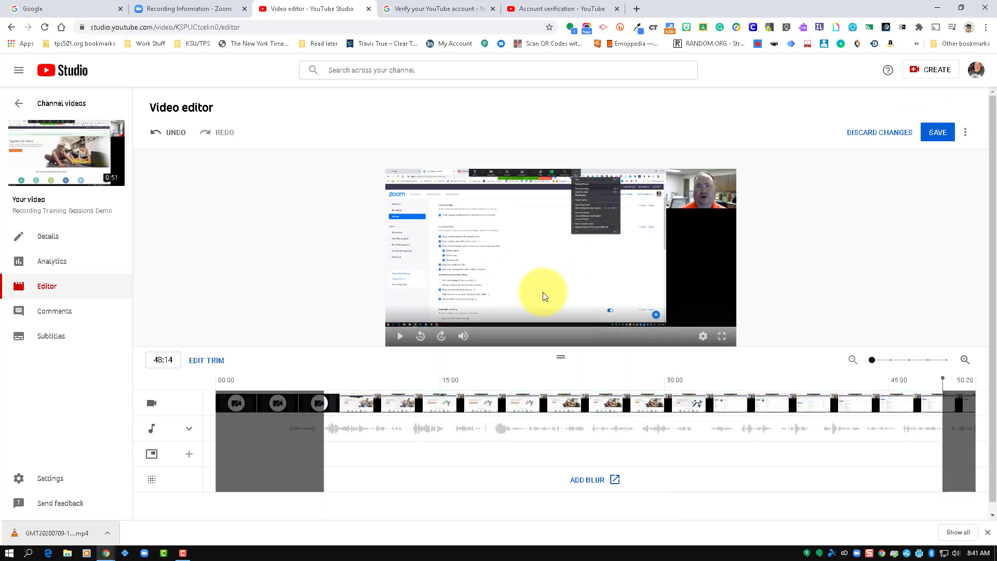
pyautogui.click(403, 338)
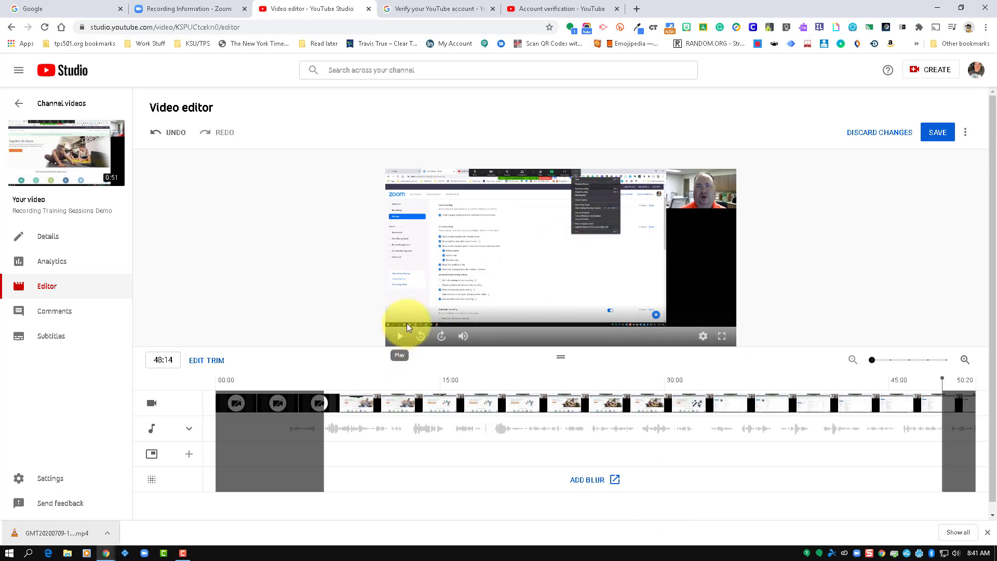
pyautogui.moveTo(413, 317)
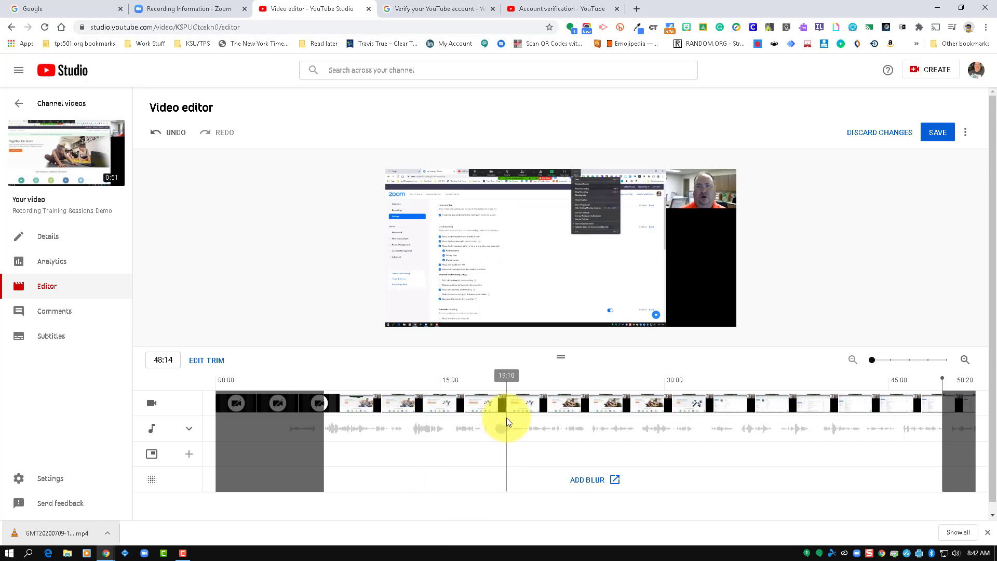
# Step: Split the trimmed video at 24:01, cut out the middle section from there to about 30:00, and preview the edit
pyautogui.click(545, 402)
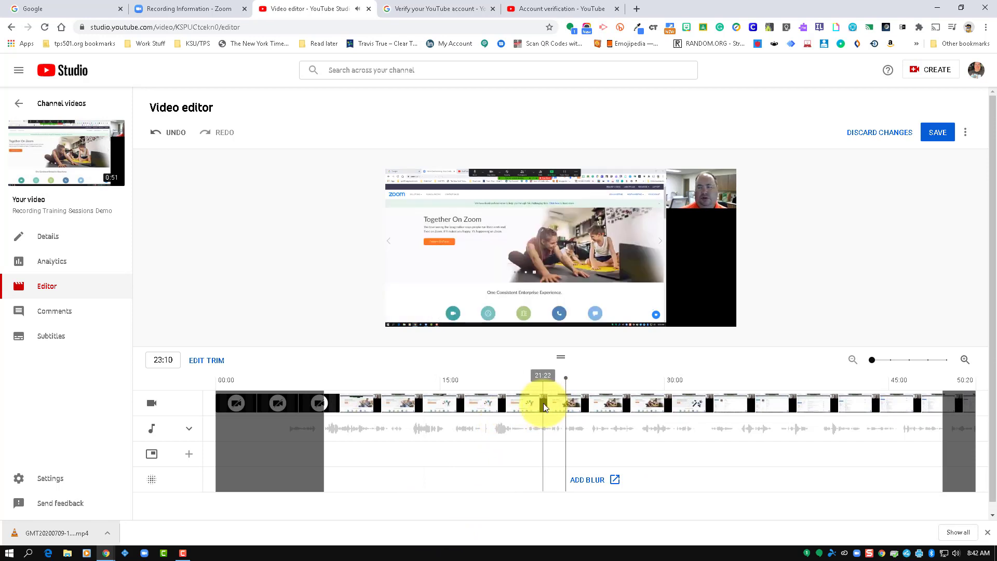
pyautogui.moveTo(566, 378)
pyautogui.mouseDown()
pyautogui.moveTo(550, 374)
pyautogui.moveTo(574, 379)
pyautogui.mouseUp()
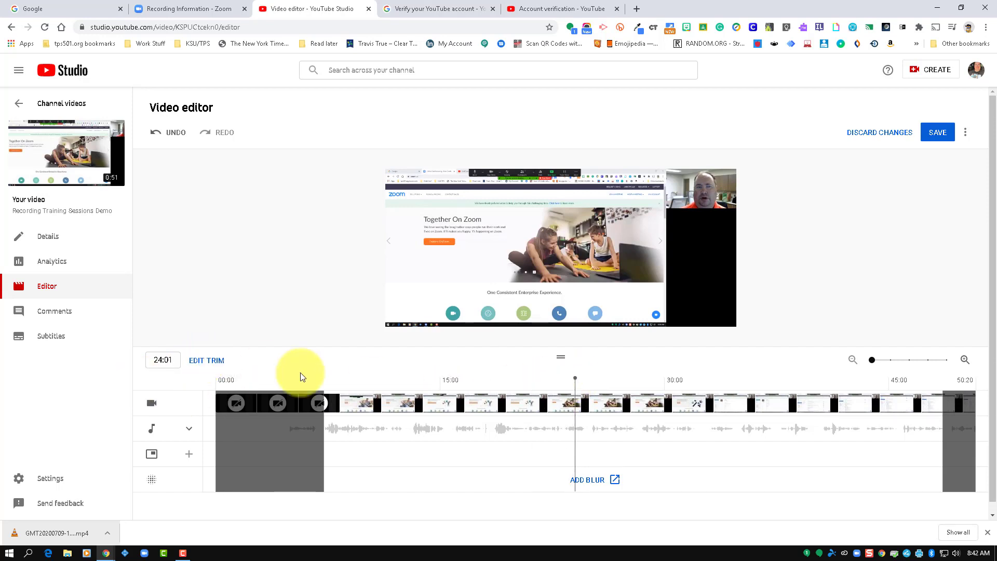
pyautogui.click(202, 361)
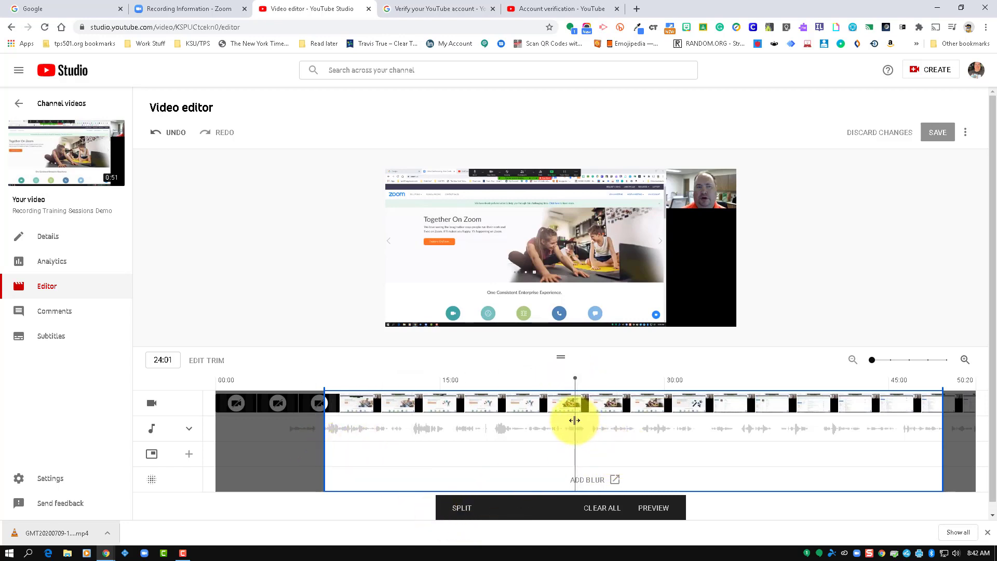
pyautogui.click(459, 509)
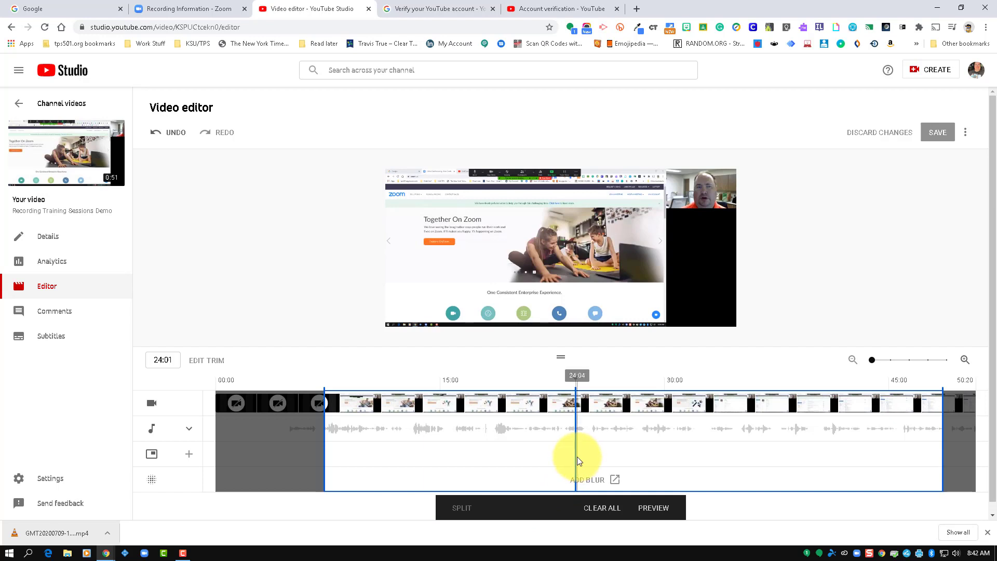
pyautogui.moveTo(578, 457); pyautogui.dragTo(663, 453)
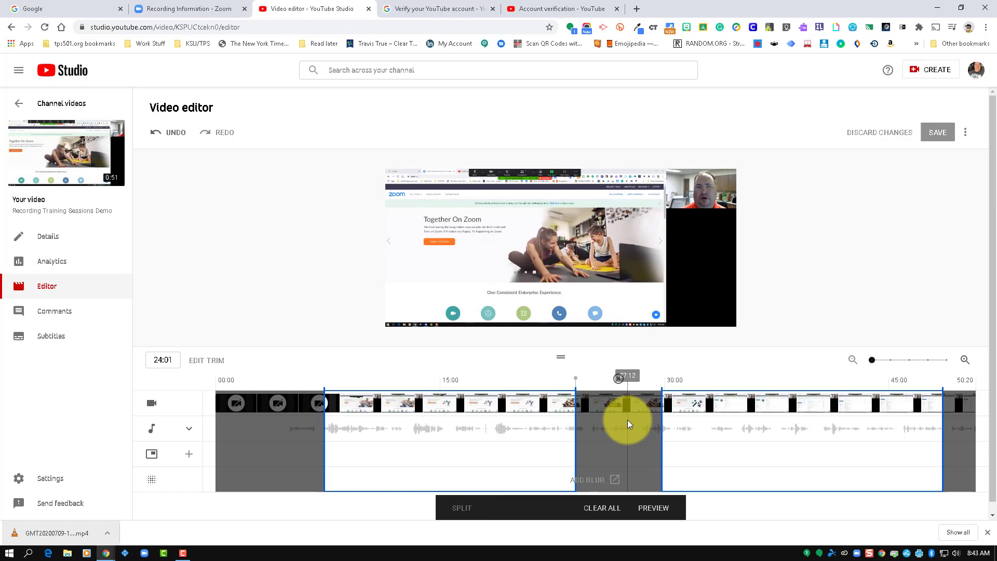
pyautogui.click(654, 509)
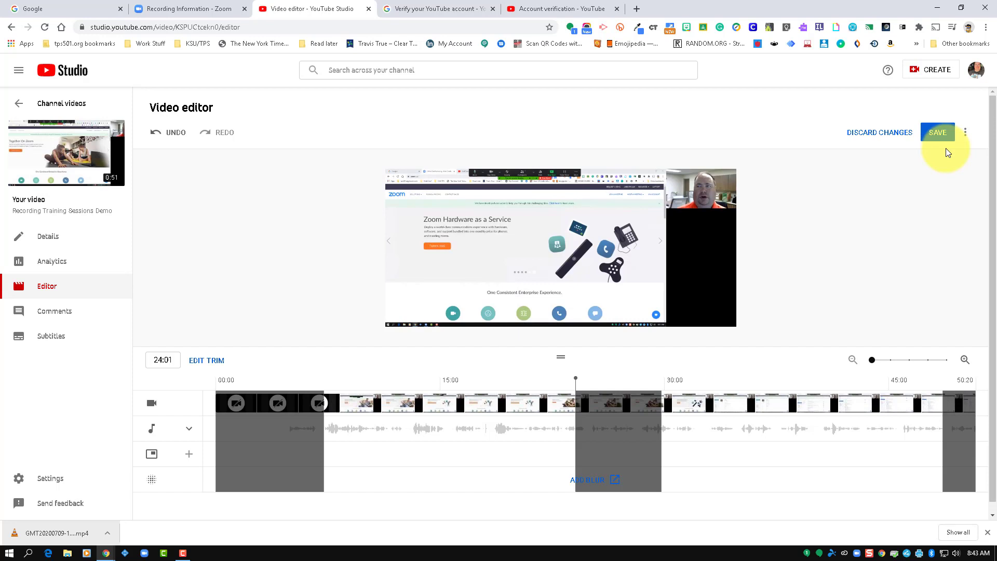
# Step: Save the trim and cut edits to the existing video, keeping its original version stored
pyautogui.click(943, 134)
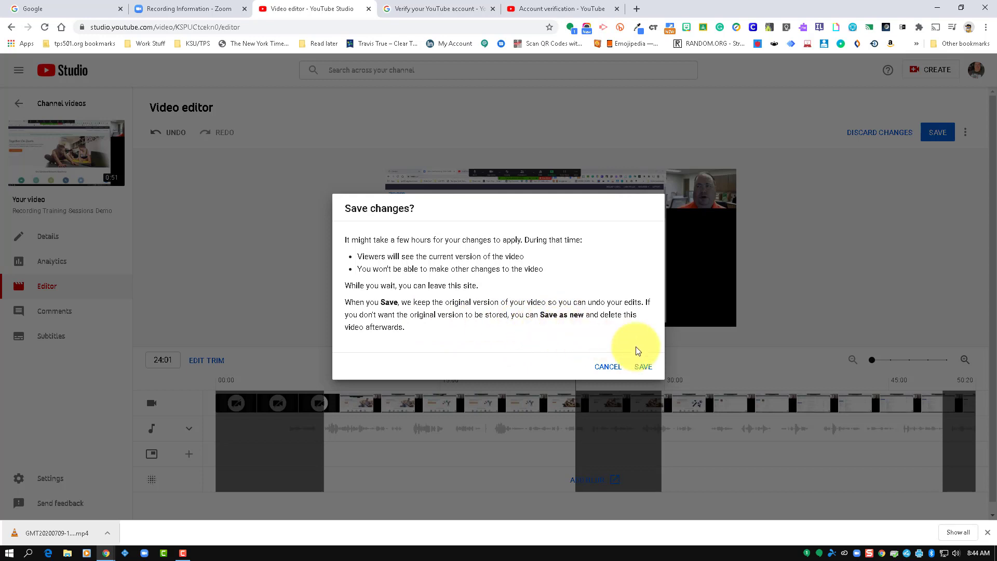
pyautogui.click(646, 367)
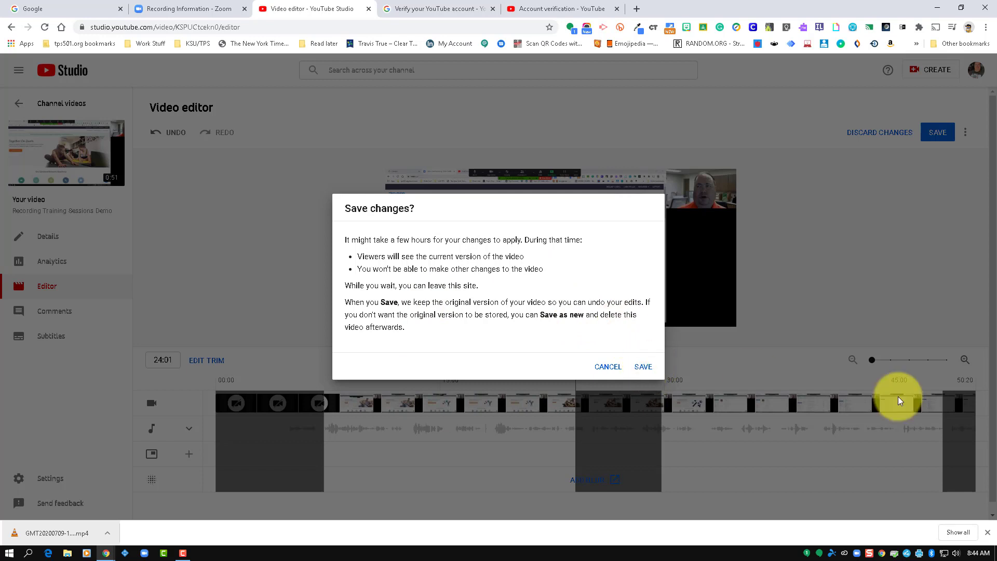
pyautogui.click(645, 368)
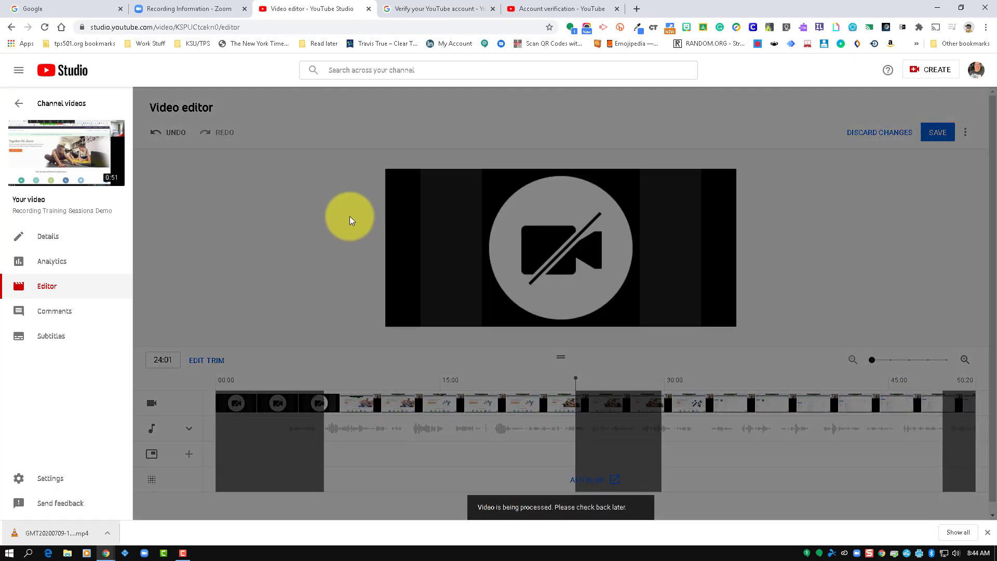
# Step: Reopen the Recording Training Sessions Demo video from the channel's videos, check its details and editor, and return to the video list
pyautogui.click(18, 107)
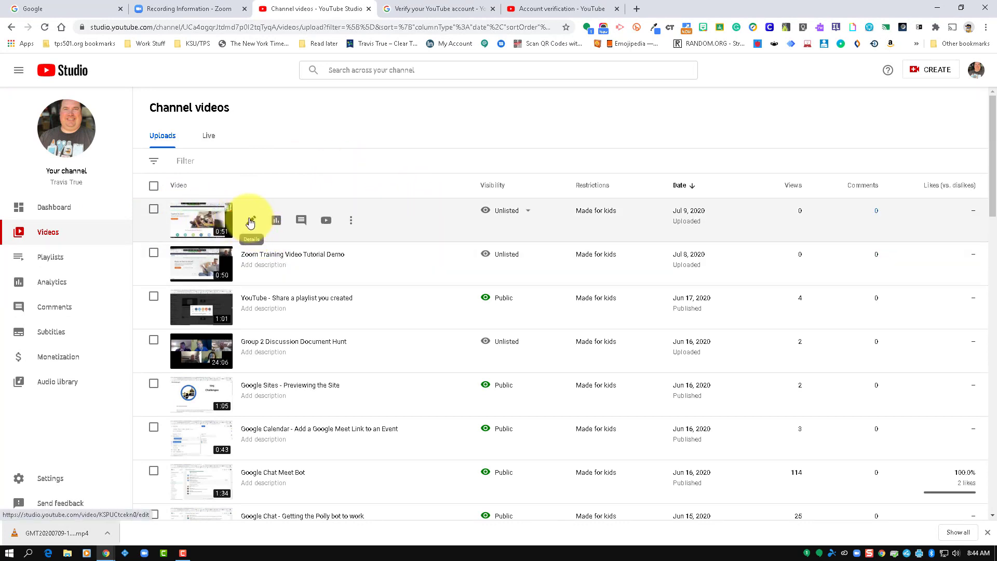
pyautogui.click(250, 221)
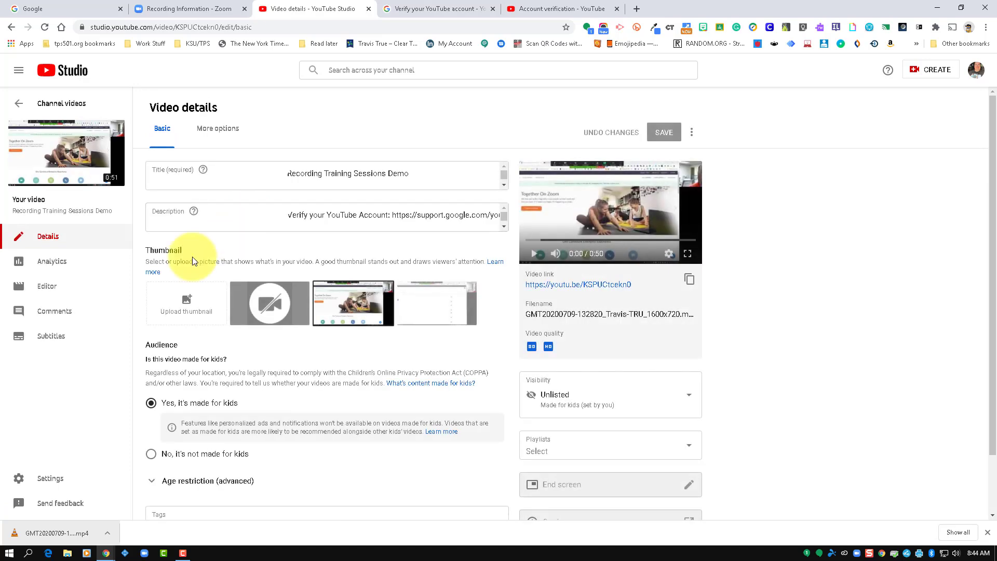
pyautogui.click(48, 285)
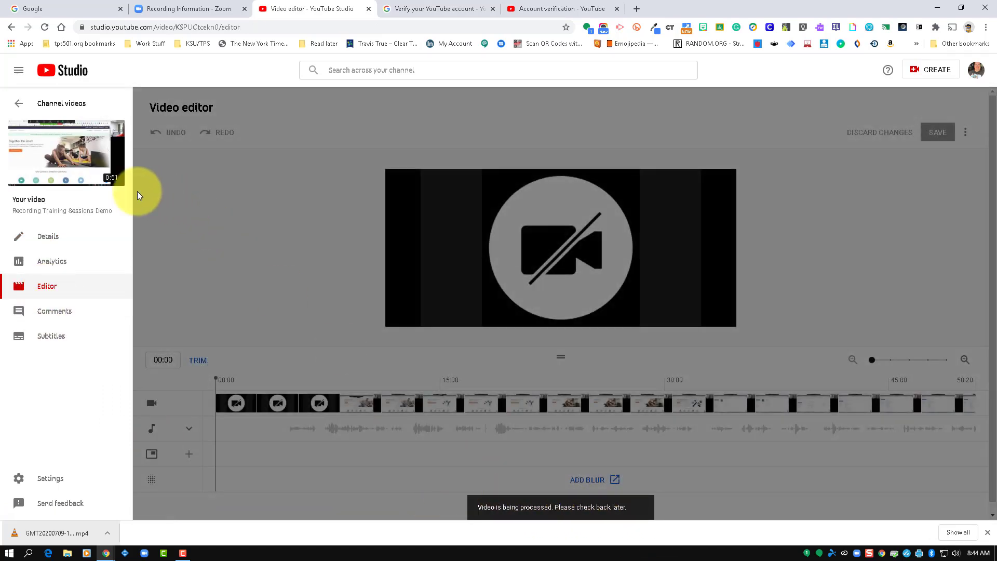
pyautogui.click(19, 108)
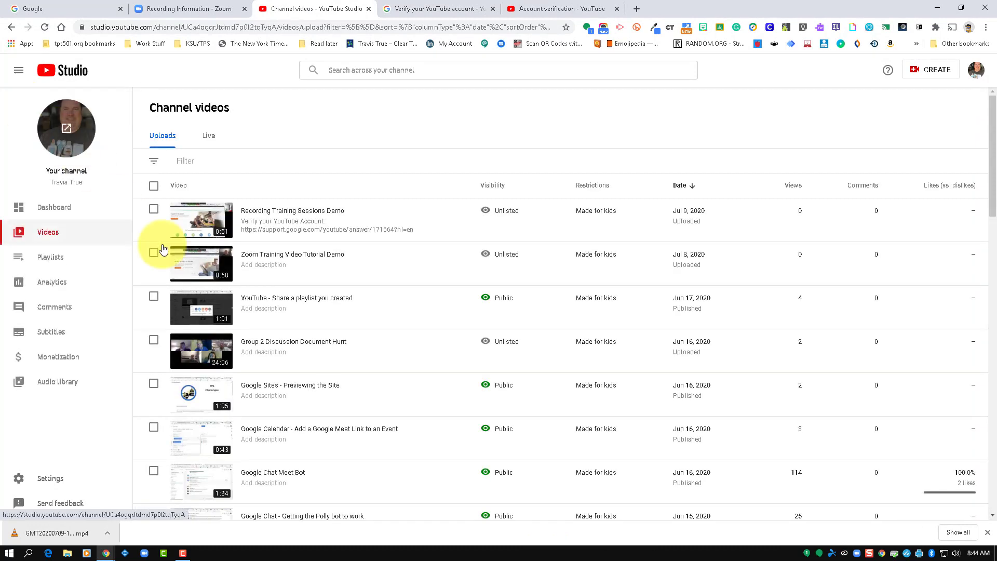